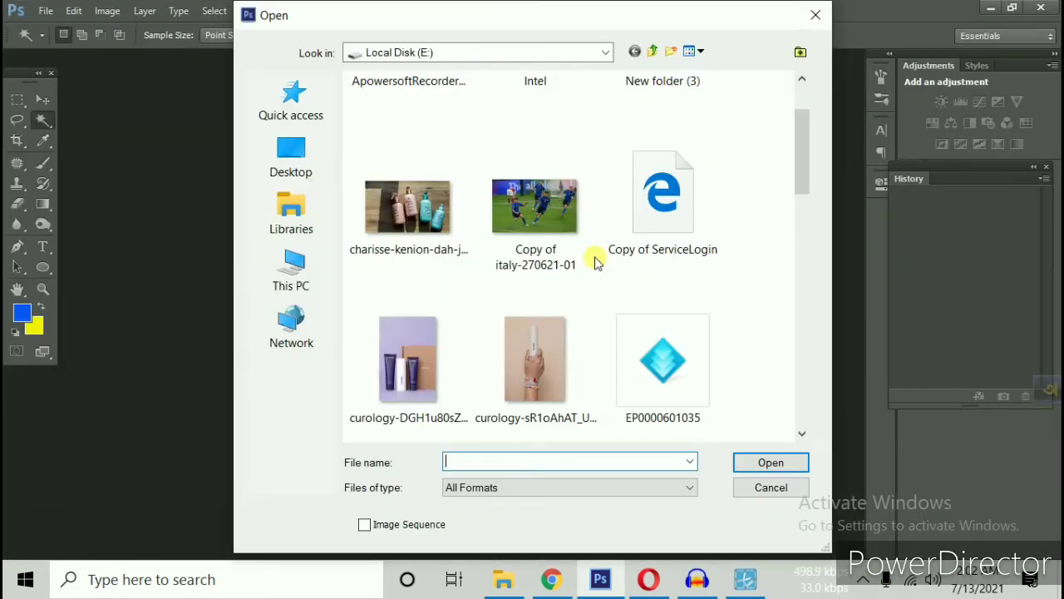
Open the image curology-DGH1u80sZik-unsplash.jpg from Local Disk (E:) and activate the standard Pen Tool.
scroll(595, 264, up, 1)
scroll(595, 265, down, 2)
scroll(599, 264, up, 1)
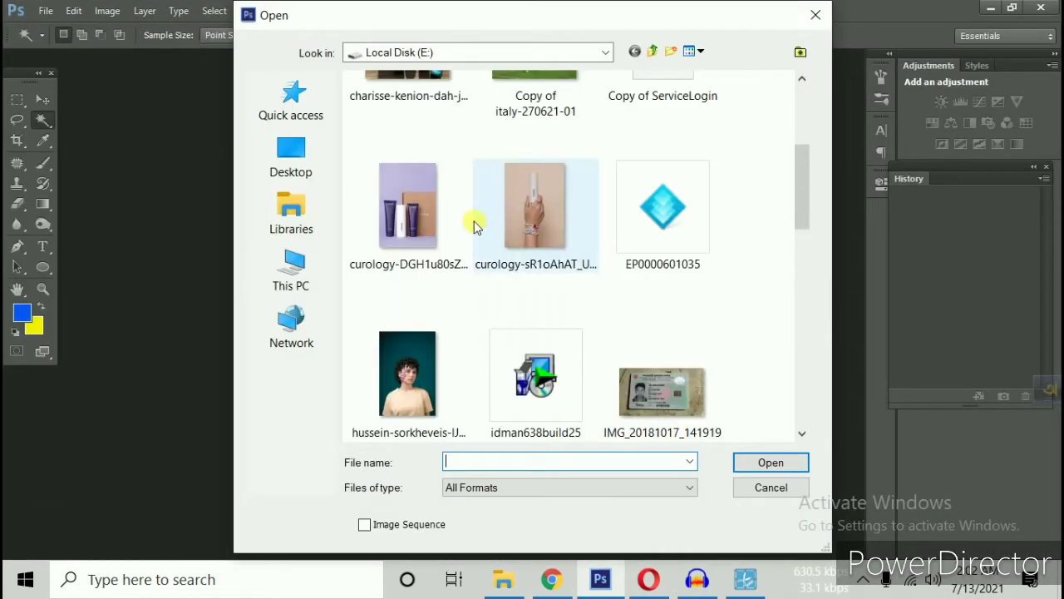
double_click(415, 194)
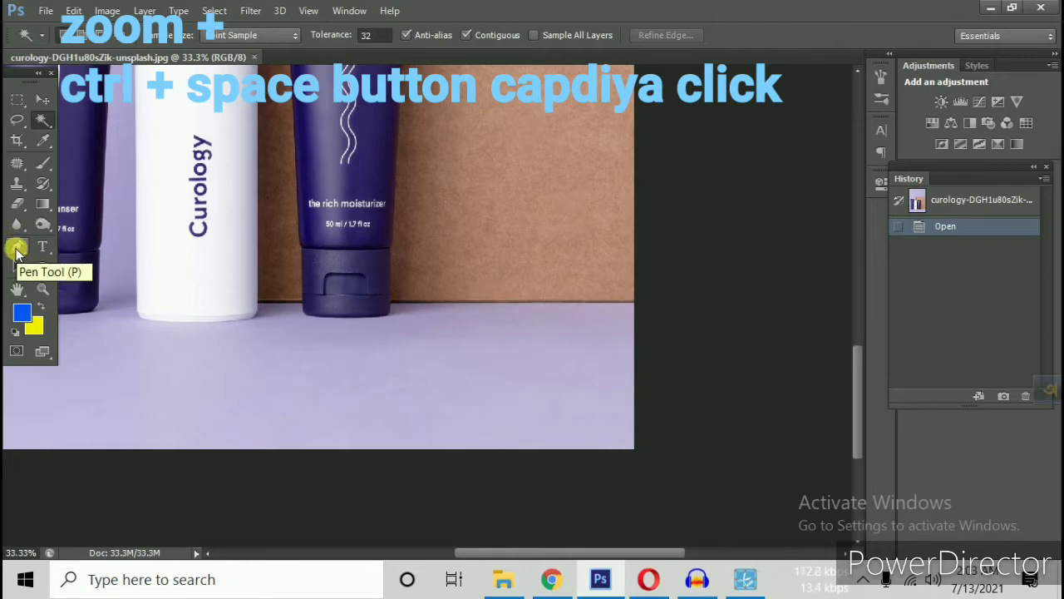
click(17, 248)
right_click(18, 247)
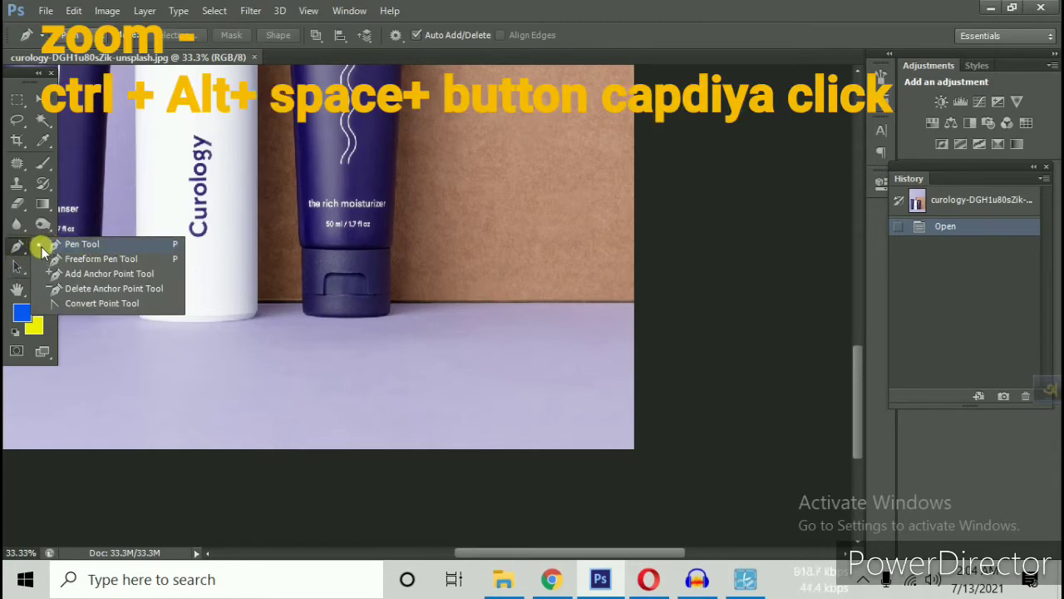
click(191, 402)
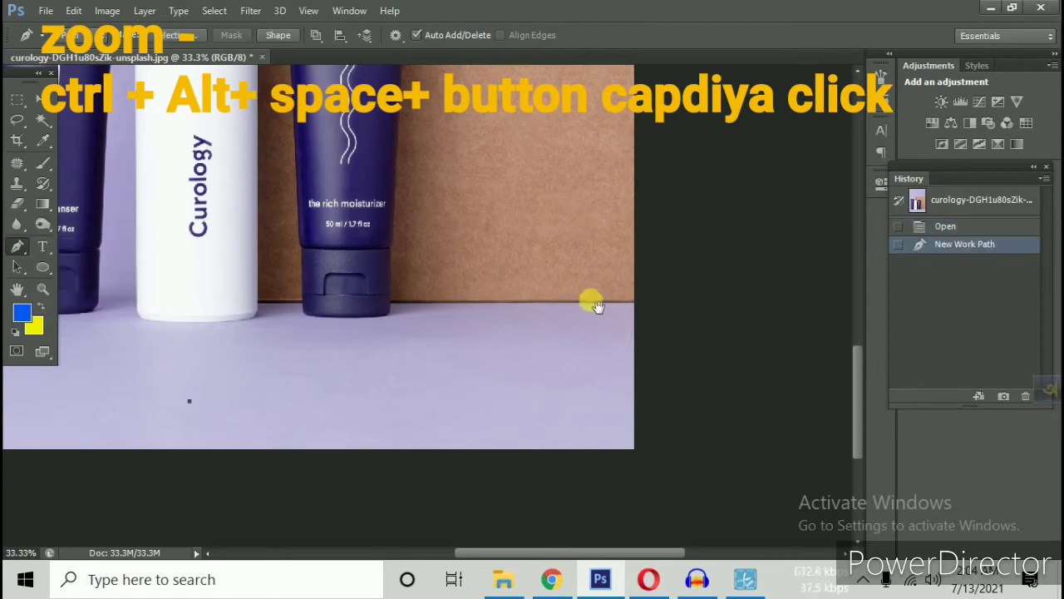
drag(590, 302, 499, 285)
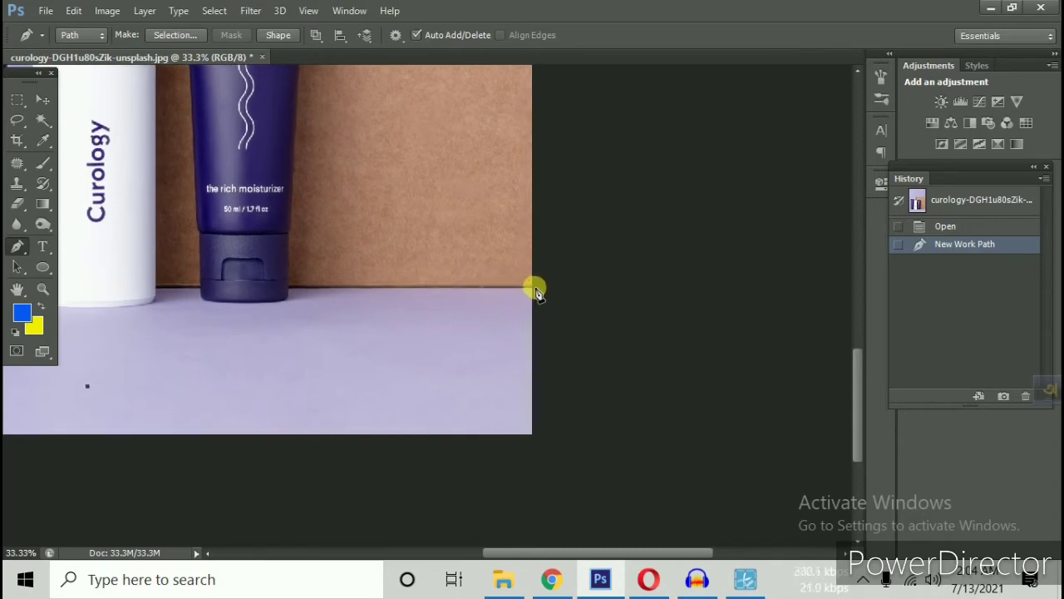
click(534, 288)
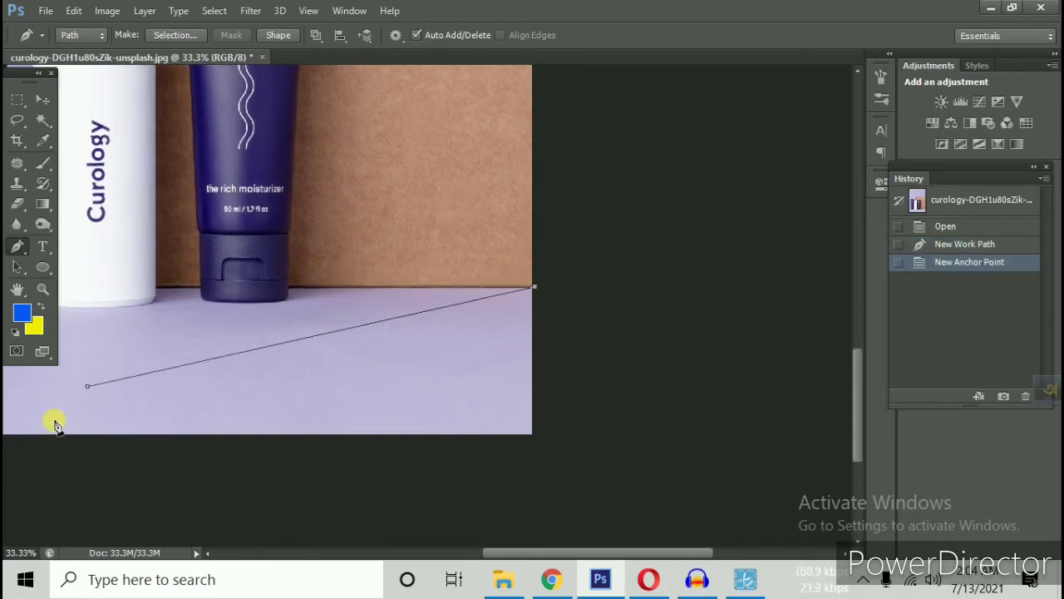
click(962, 247)
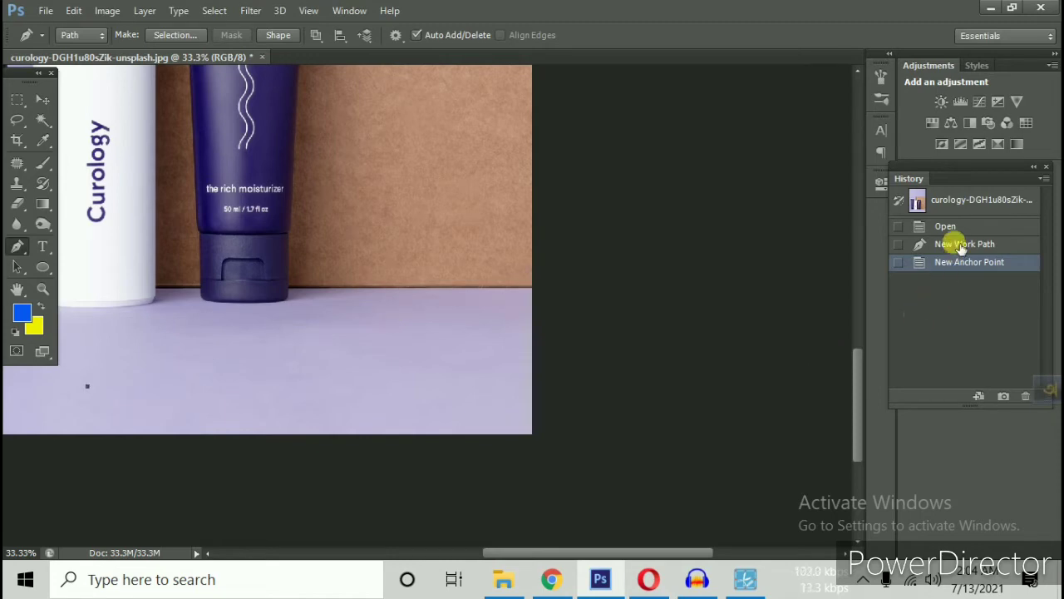
click(951, 208)
click(948, 227)
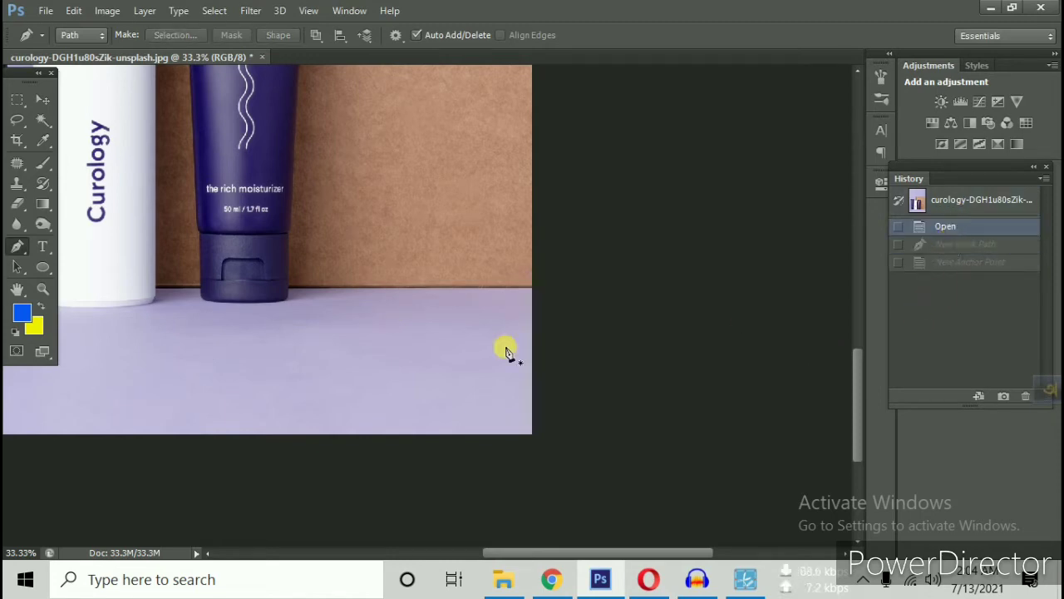
Start a Pen path at the photo's right edge, follow the box's base to the rich moisturizer tube and curve around the cap's lower-right corner.
click(532, 288)
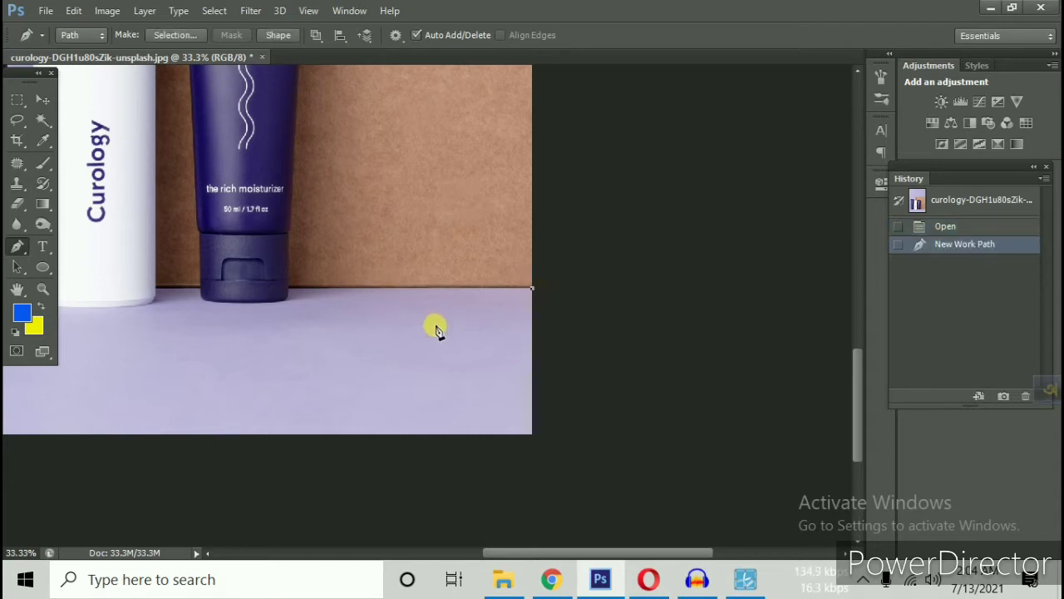
click(289, 288)
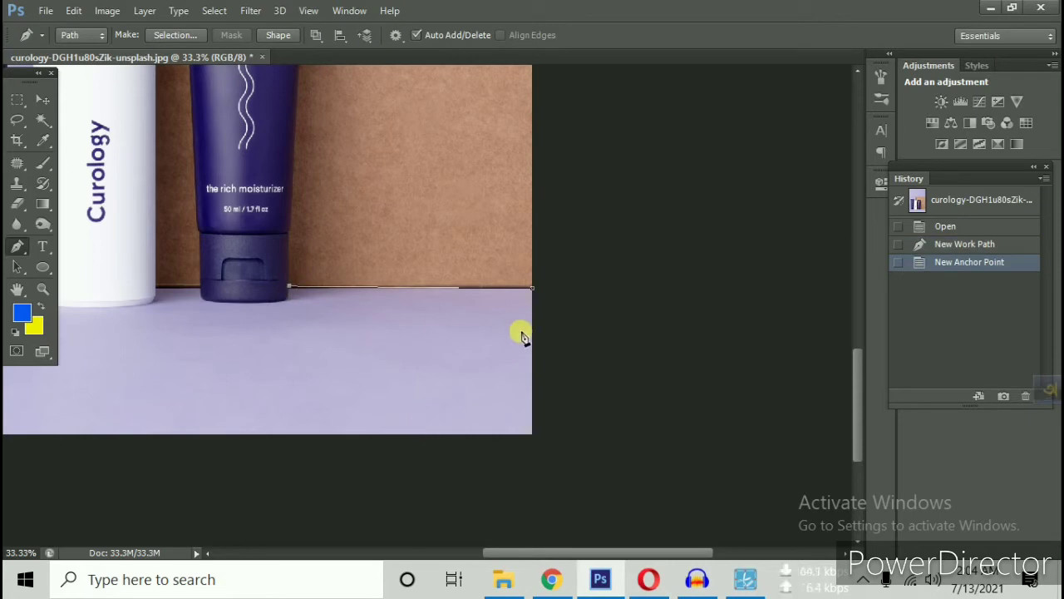
ctrl+click(291, 296)
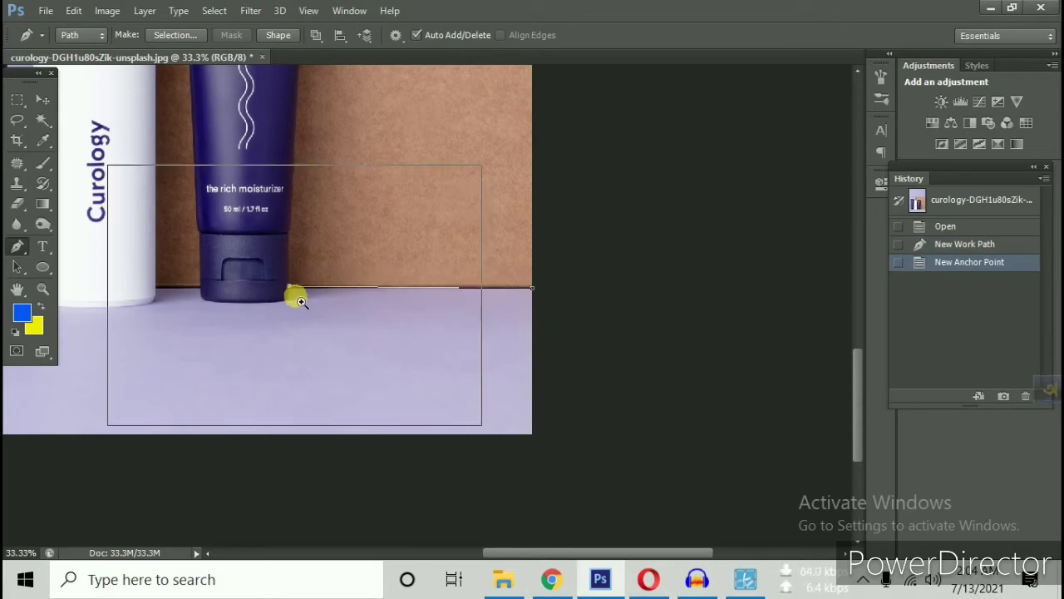
drag(345, 321, 356, 351)
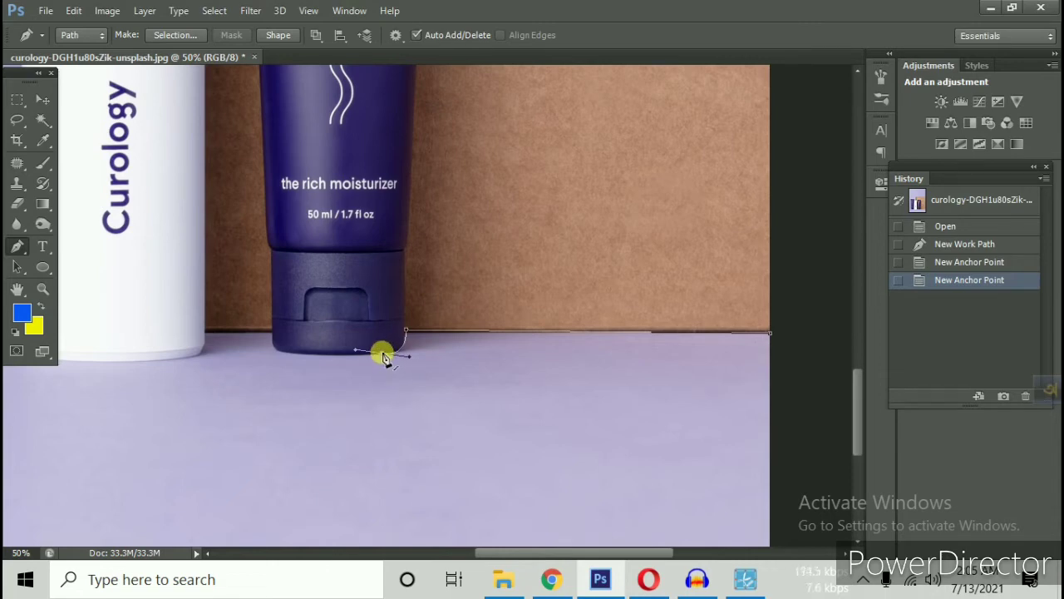
key(alt)
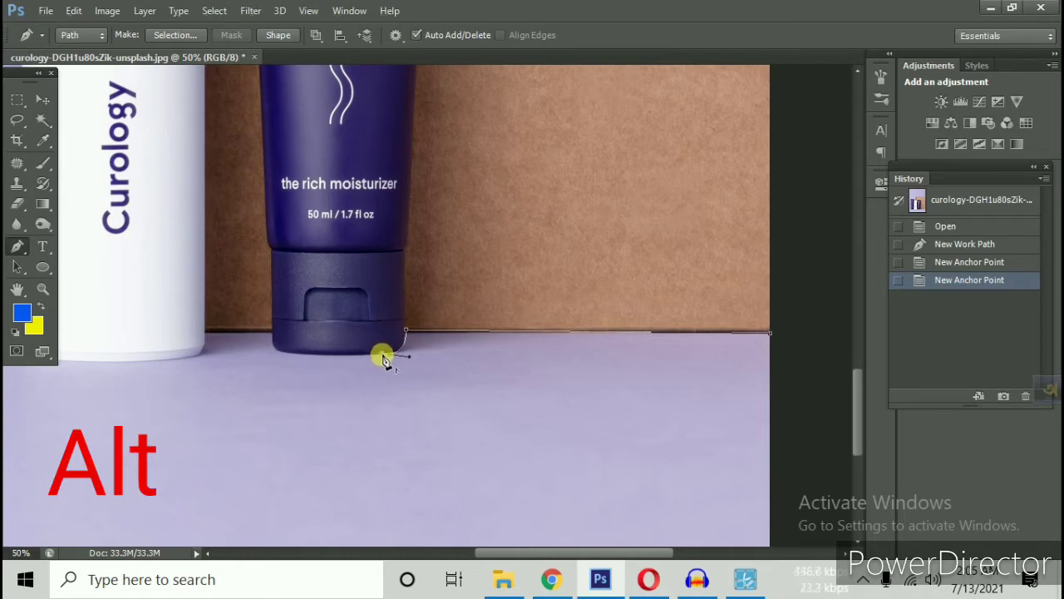
alt+click(384, 358)
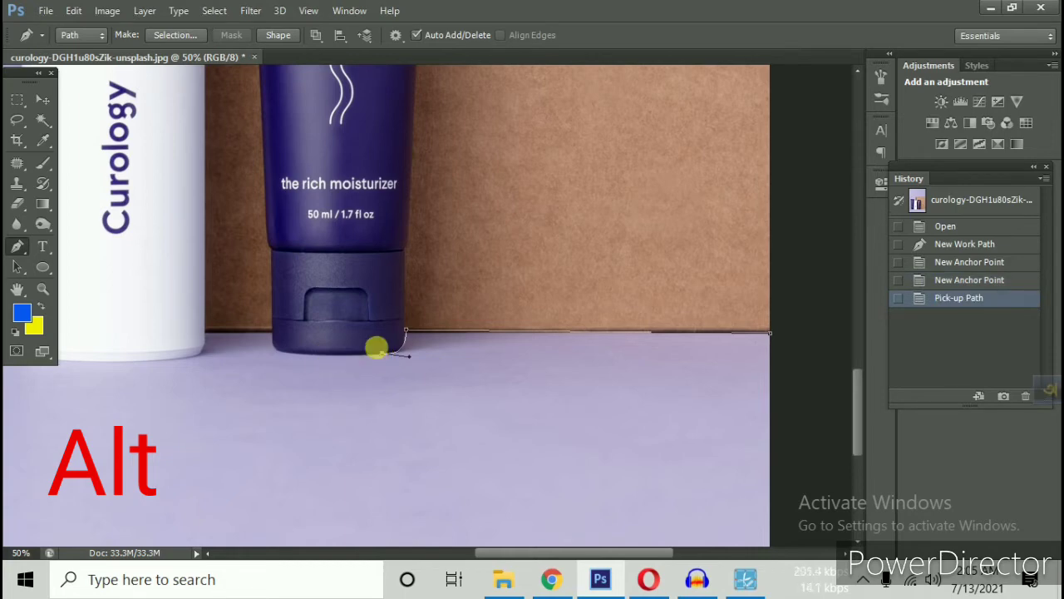
Continue the path along the bottom of the rich moisturizer cap and around its lower-left corner, removing the outgoing handle at each curved anchor.
alt+scroll(376, 348, up, 1)
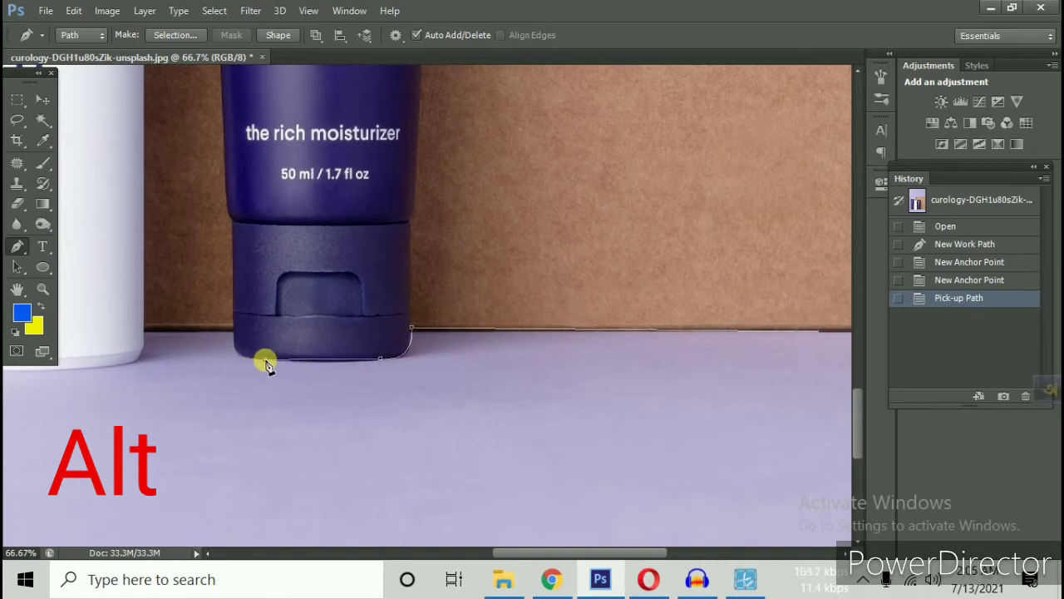
drag(267, 360, 221, 356)
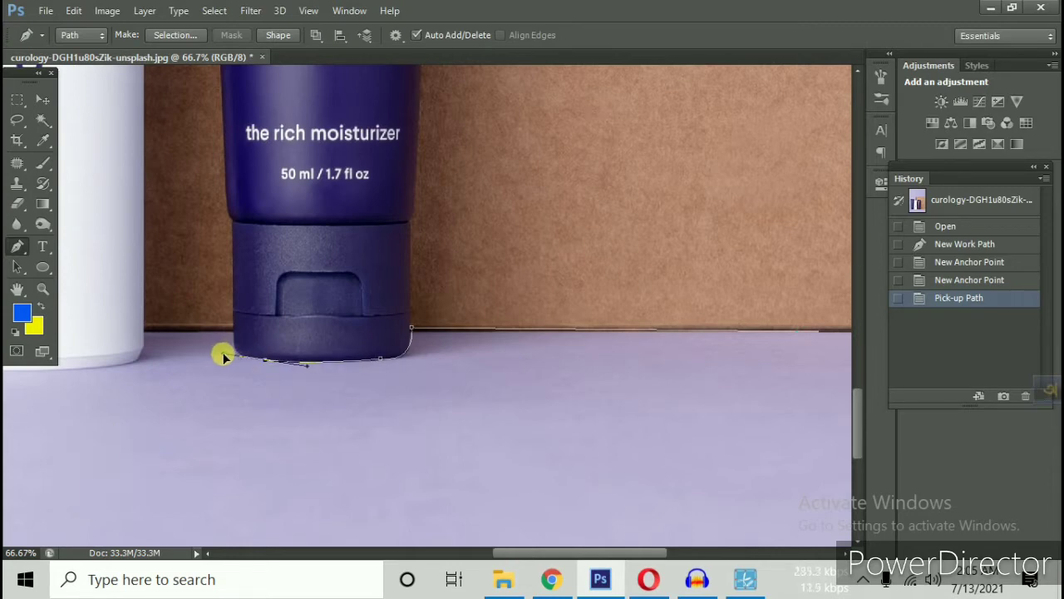
click(221, 353)
drag(324, 297, 472, 309)
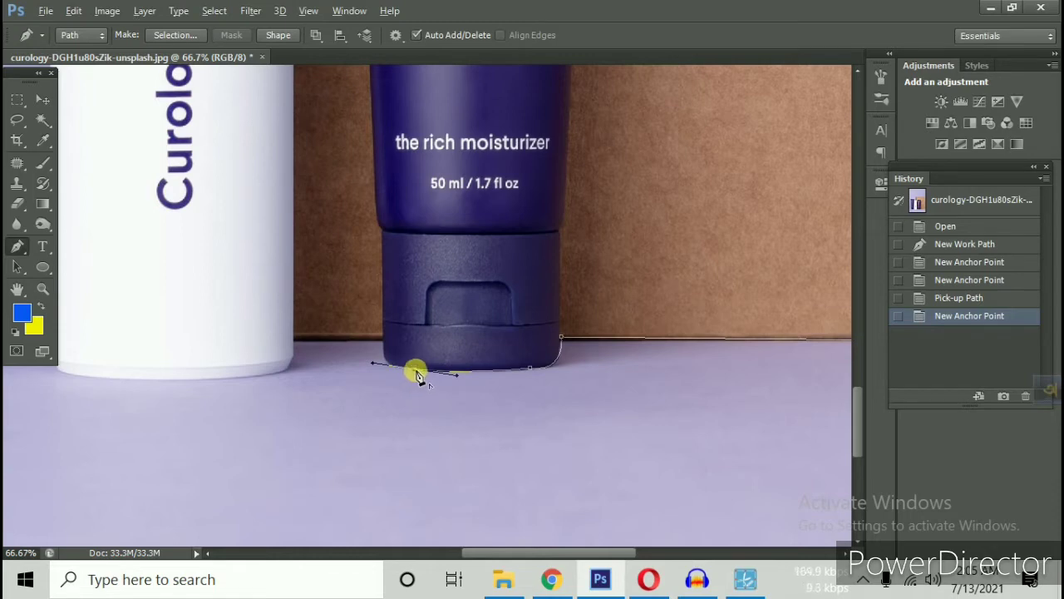
click(415, 371)
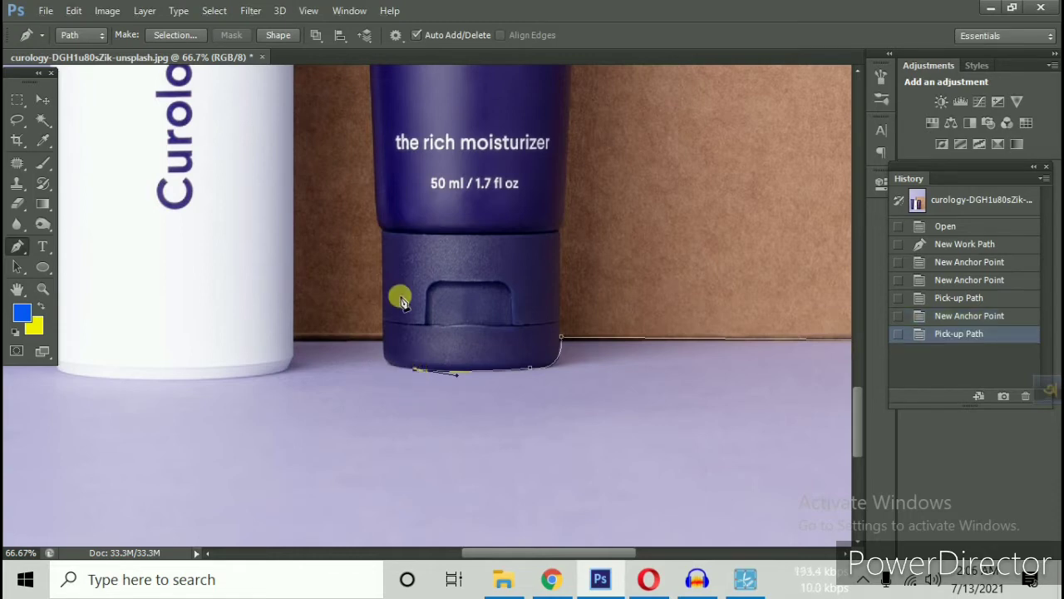
drag(408, 304, 491, 349)
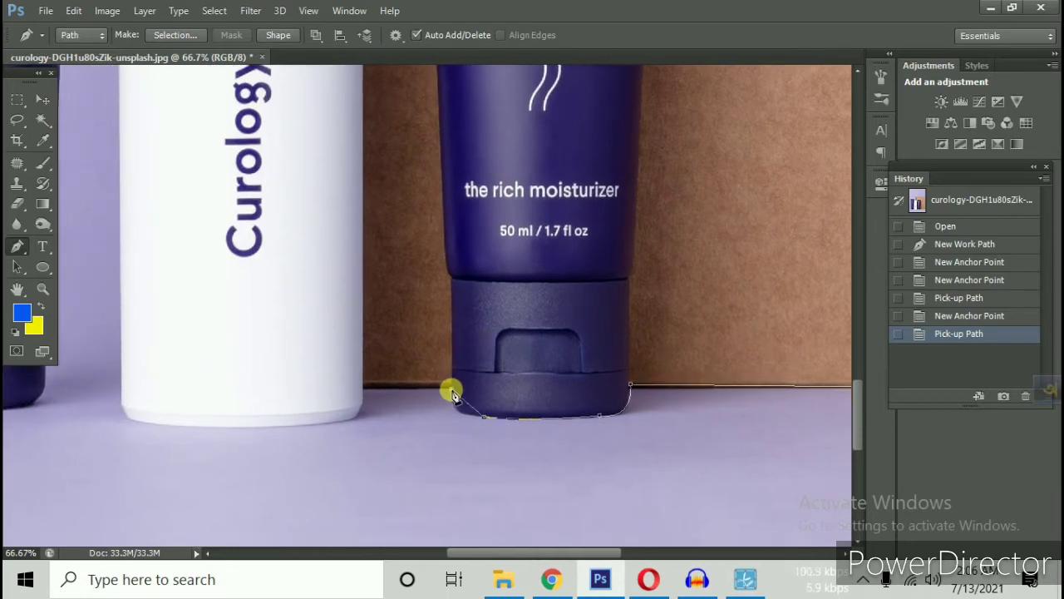
drag(449, 387, 453, 362)
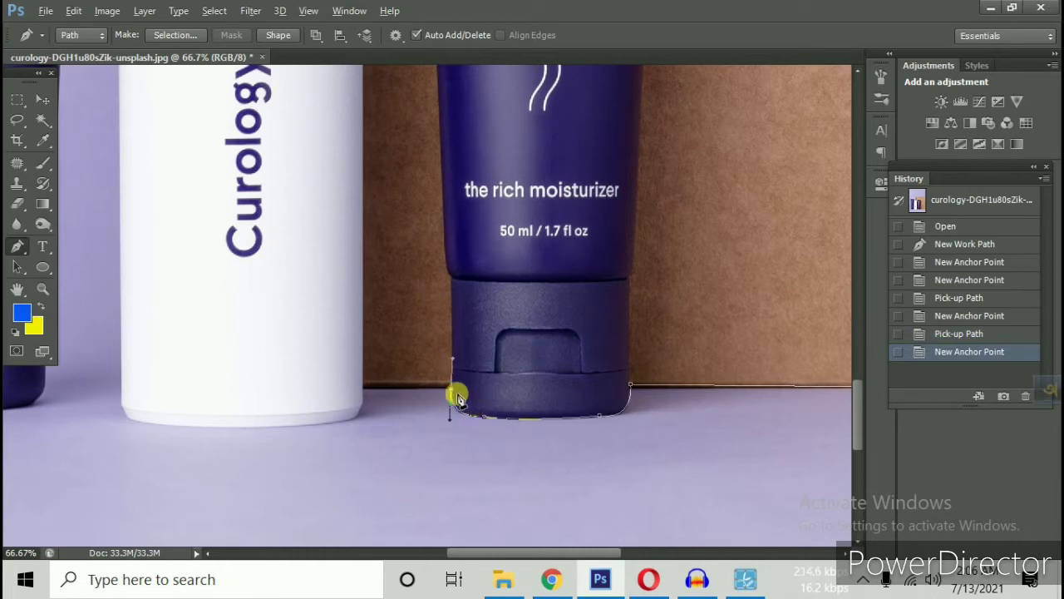
click(450, 392)
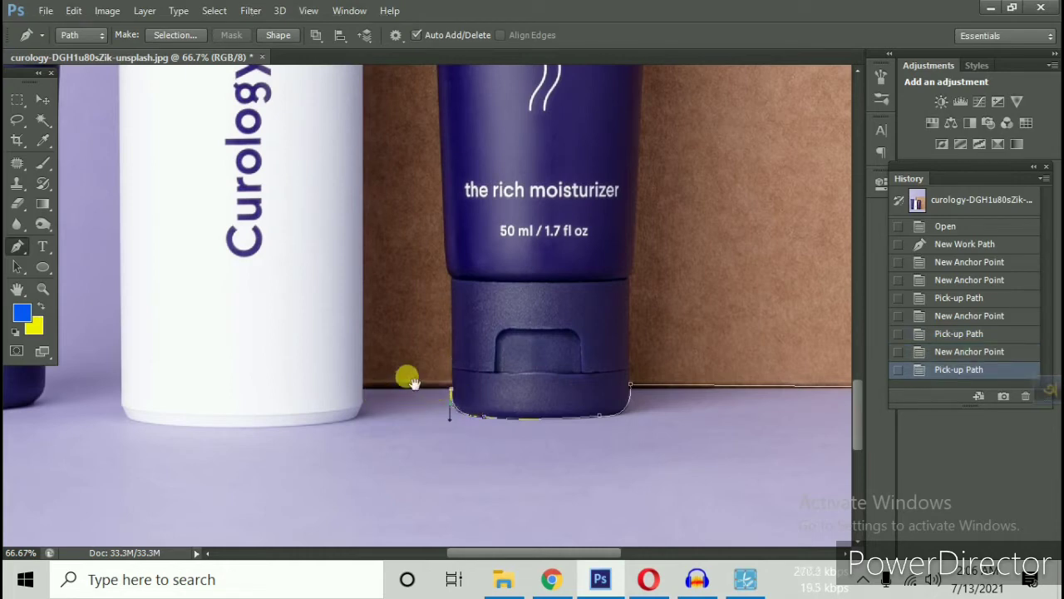
Extend the path along the box's base to the white Curology bottle and curve it around the bottle's lower-right corner.
drag(413, 383, 452, 384)
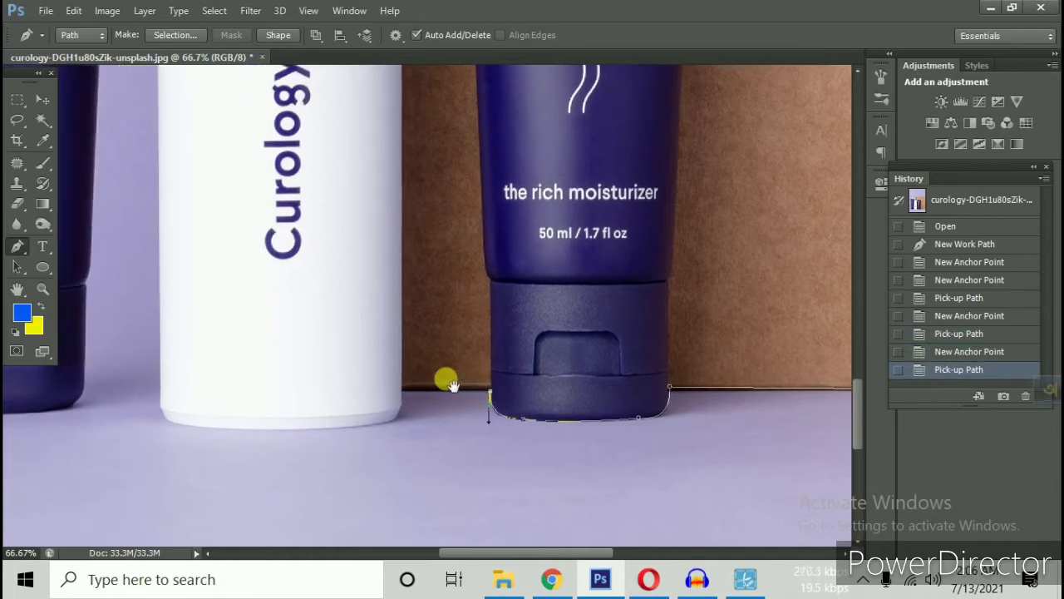
click(403, 392)
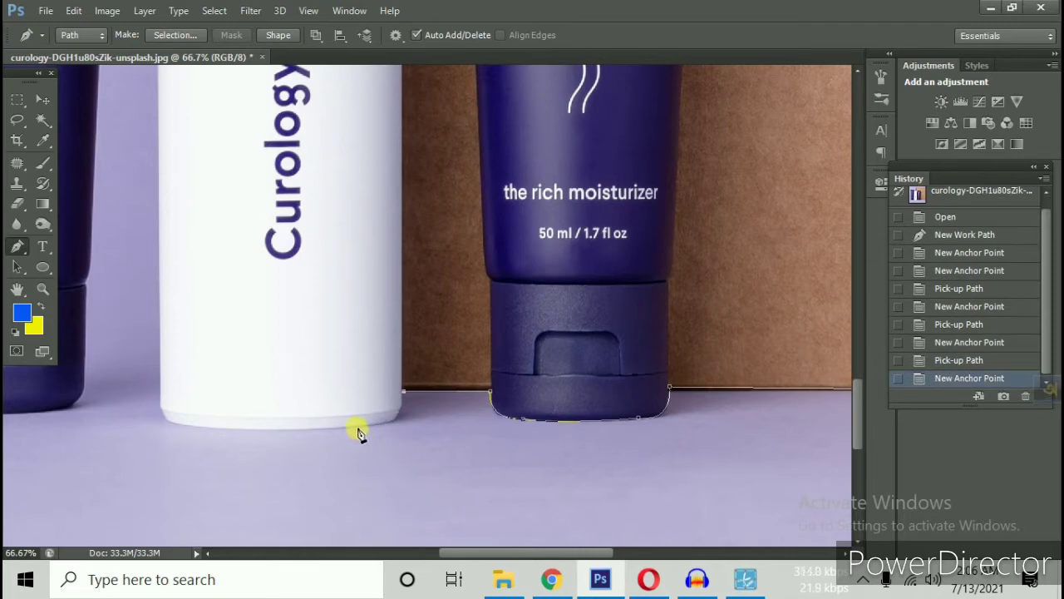
drag(357, 428, 304, 428)
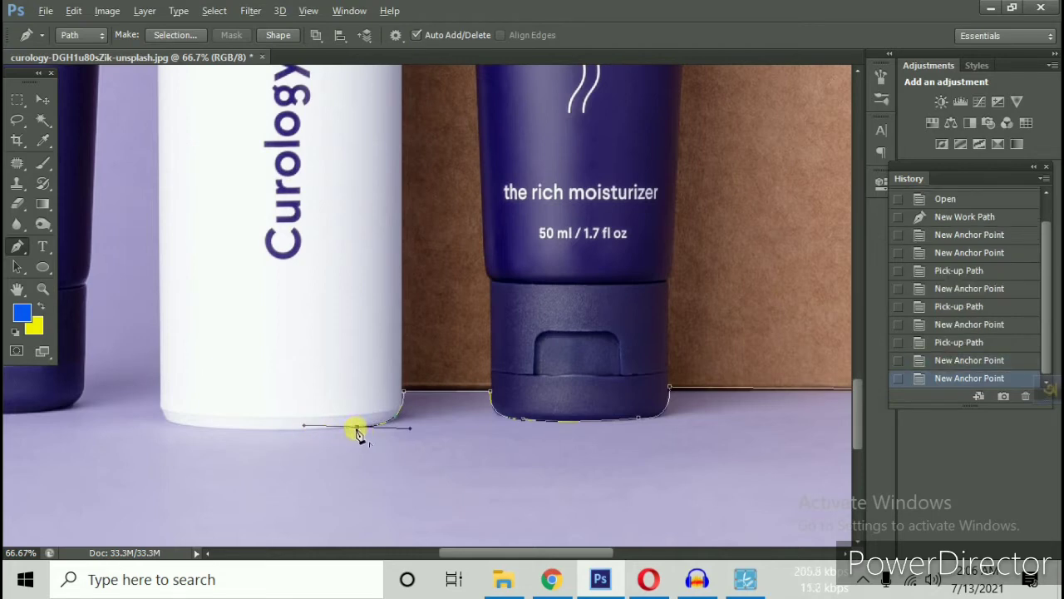
click(358, 429)
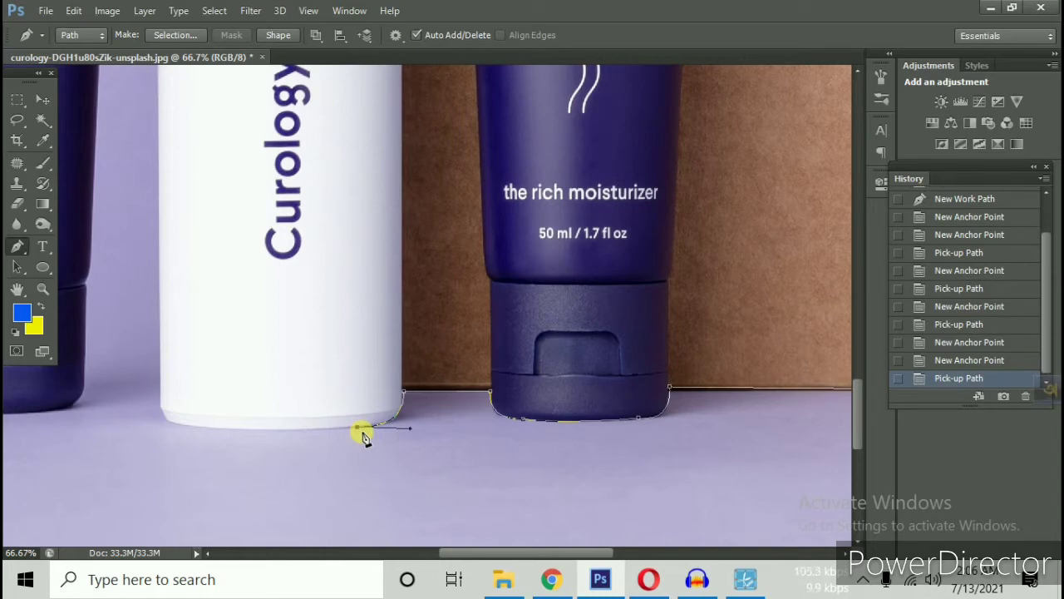
key(ctrl+minus)
key(ctrl+minus)
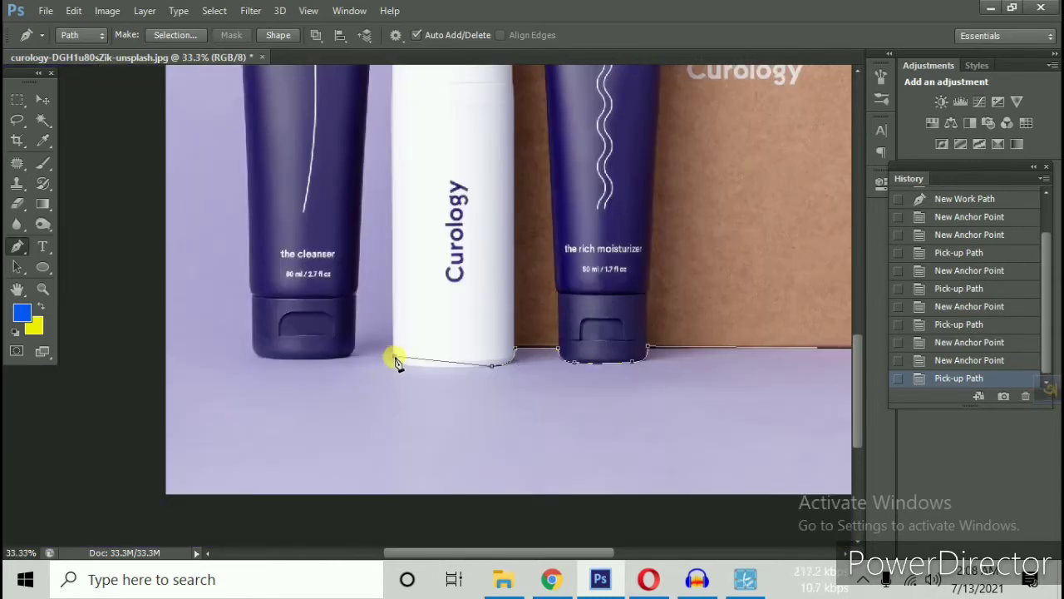
drag(394, 357, 377, 324)
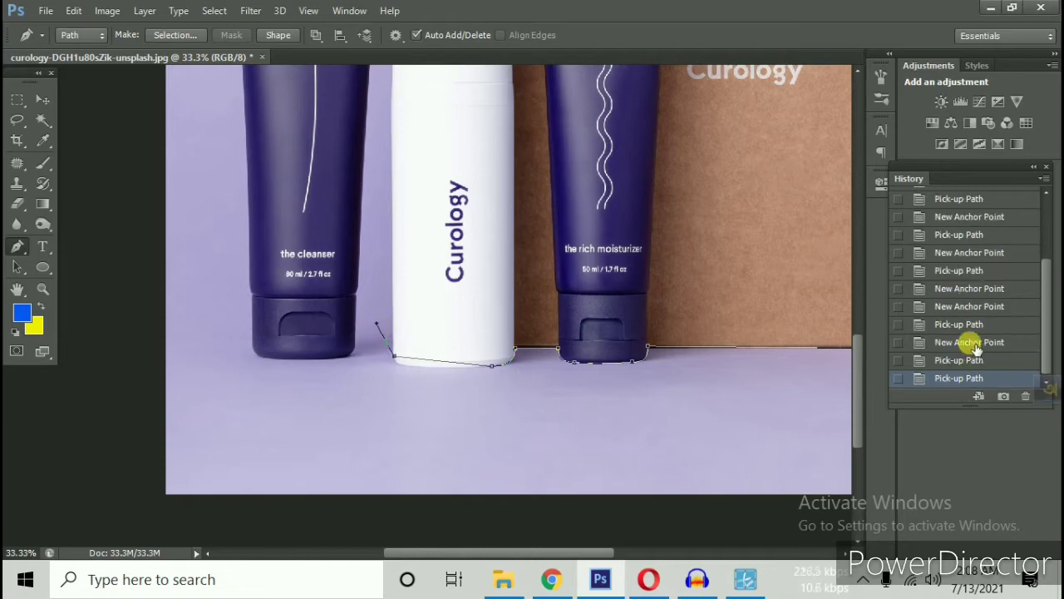
click(973, 343)
click(972, 307)
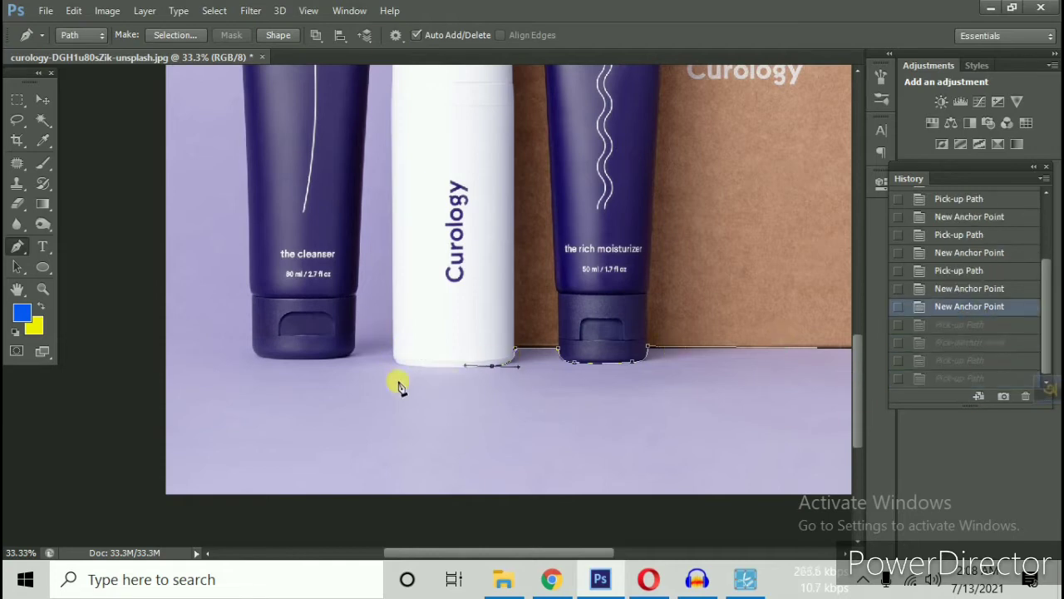
Curve the path under the white bottle to its lower-left corner, remove the outgoing handle, and continue straight to the cleanser cap's right side.
drag(396, 360, 356, 347)
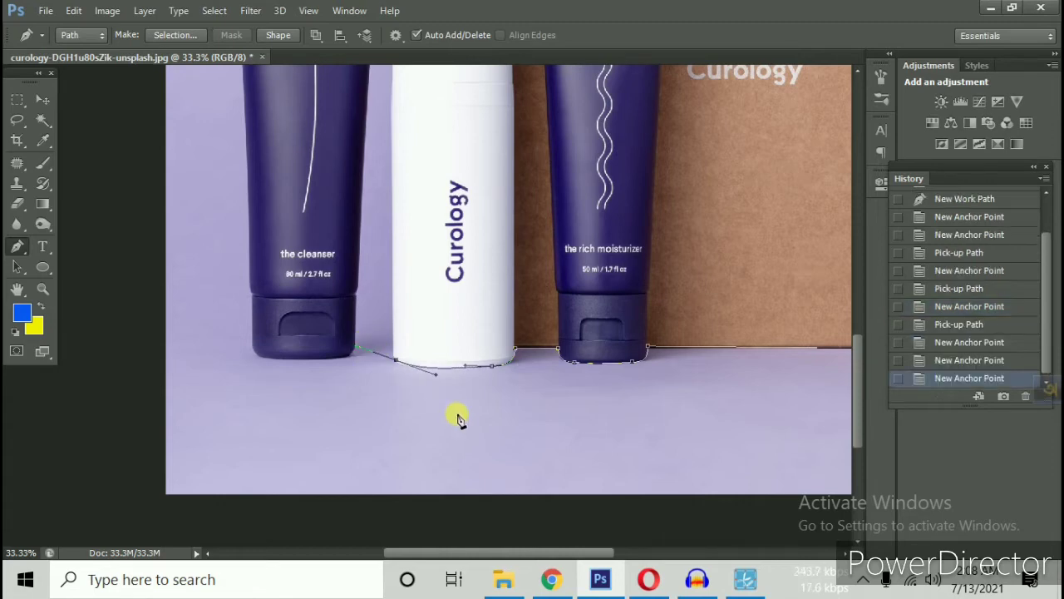
alt+click(398, 363)
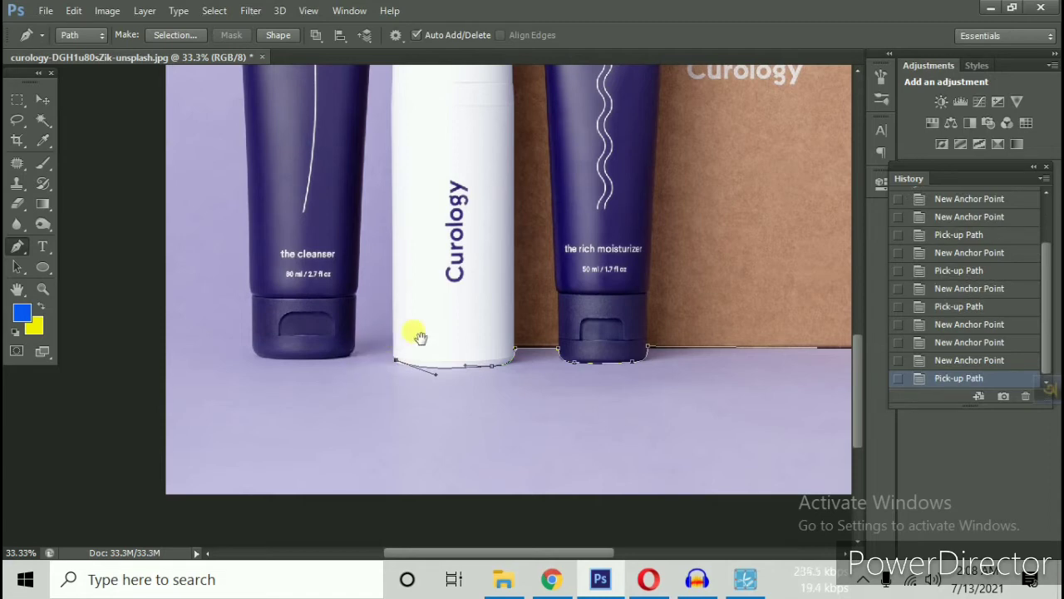
scroll(418, 333, left, 2)
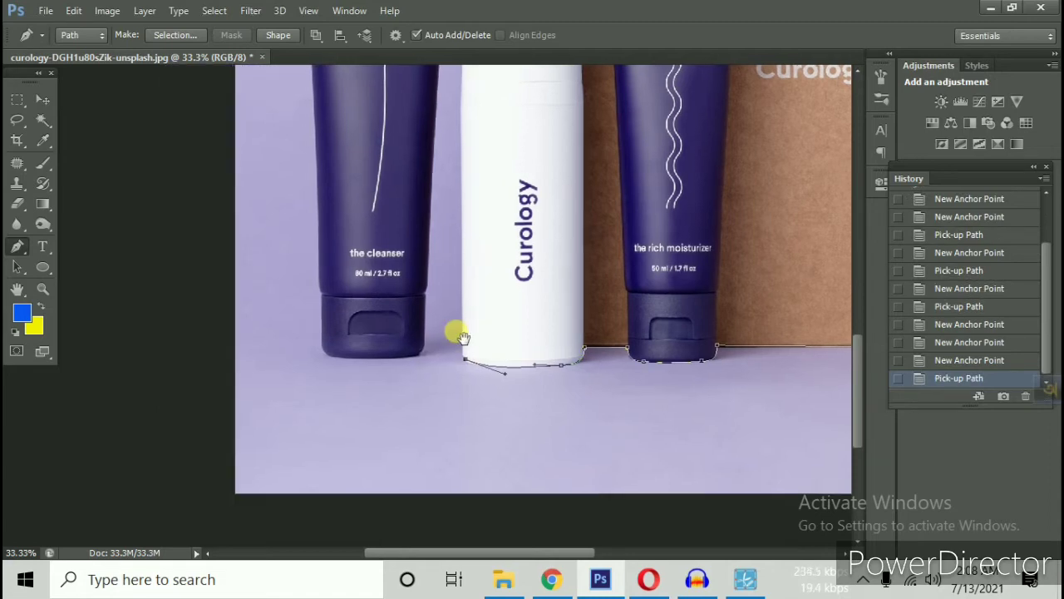
click(425, 350)
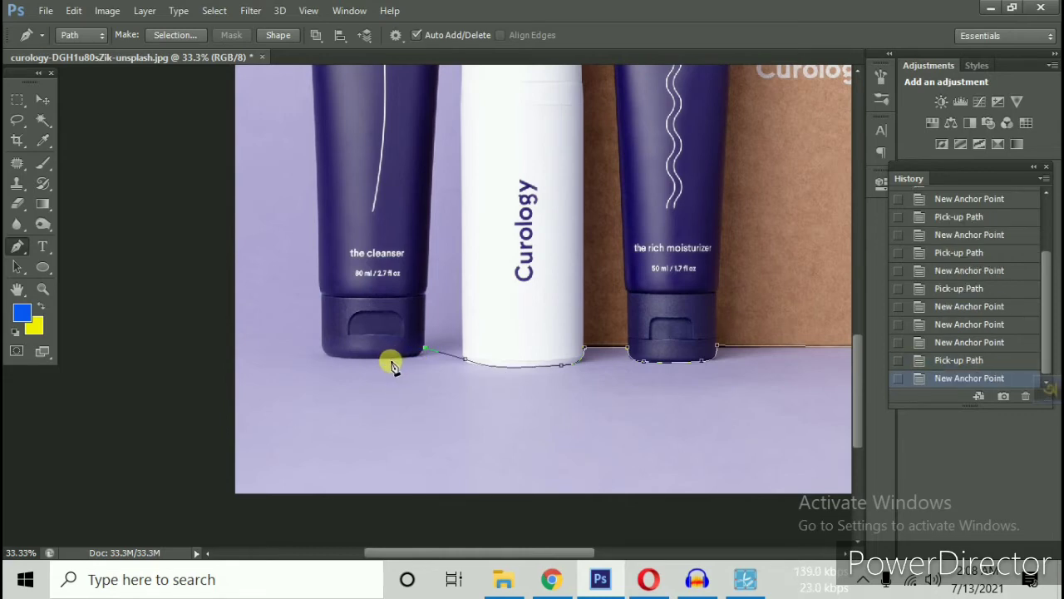
Curve the path around the cleanser cap's lower-right corner and along its bottom to the lower-left corner, removing the outgoing handle at the curved anchors.
drag(389, 358, 354, 360)
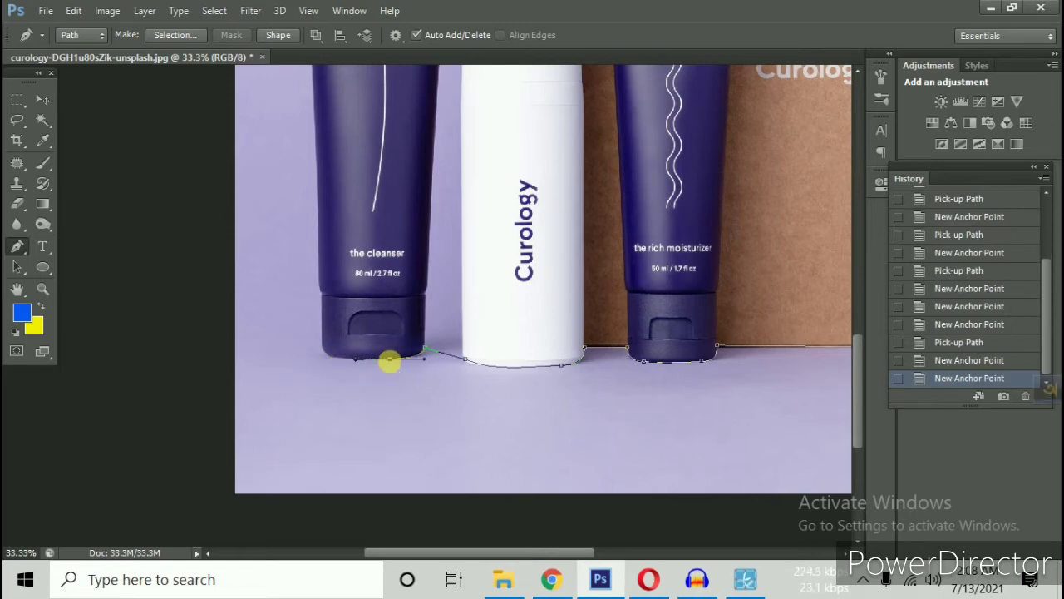
alt+click(390, 360)
drag(449, 367, 547, 391)
click(504, 380)
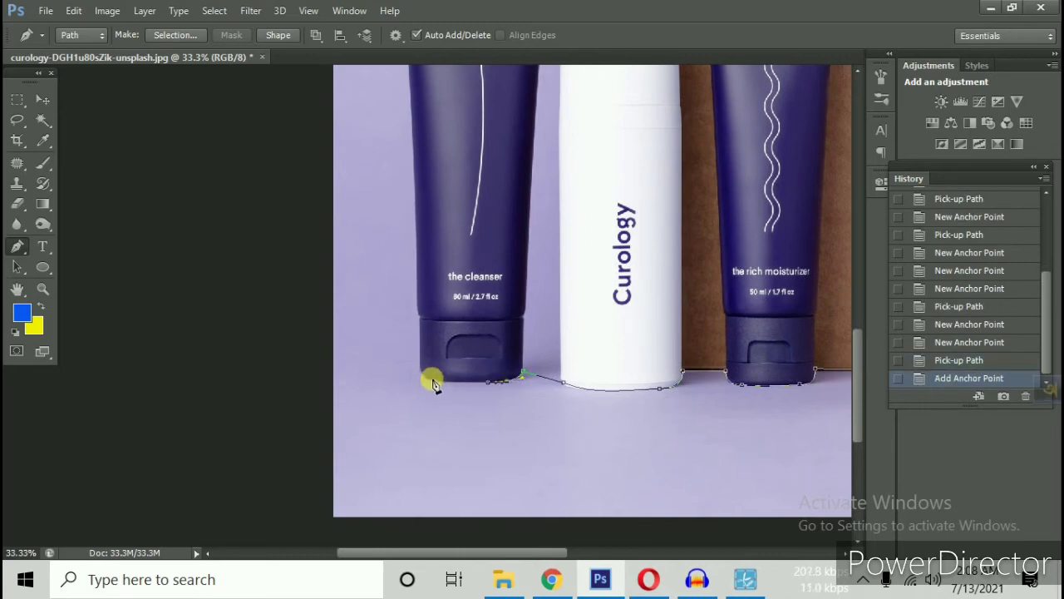
drag(433, 381, 415, 380)
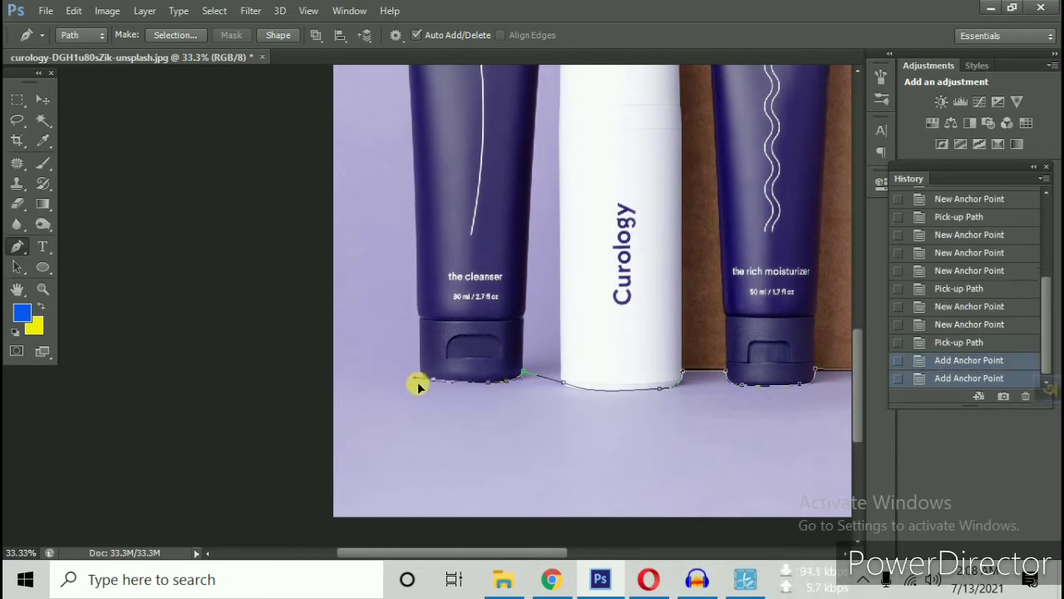
alt+click(433, 380)
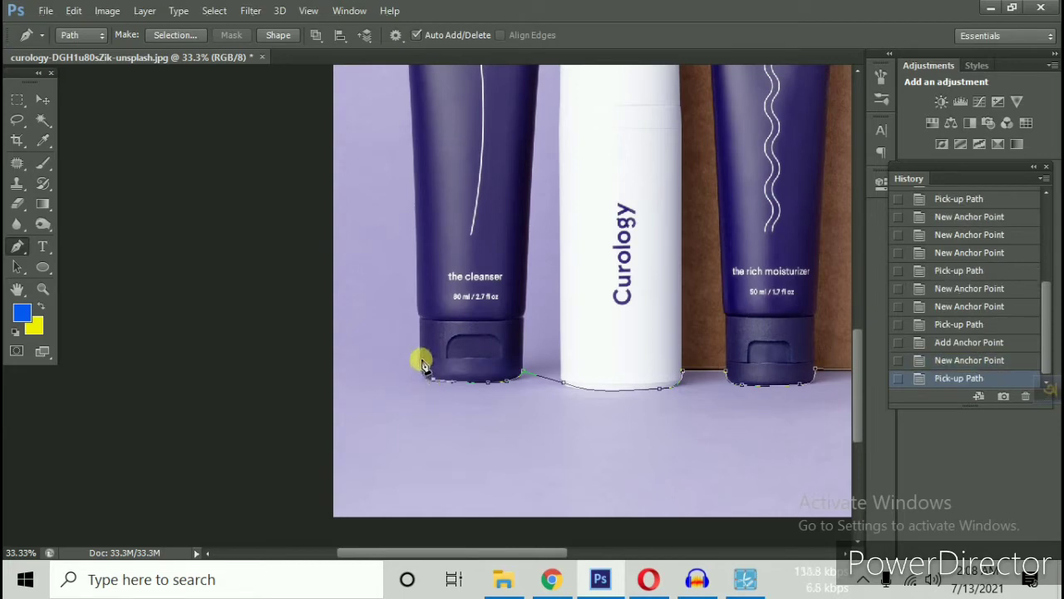
Curve the path around the cleanser cap's lower-left corner and continue up the cap's left side onto the tube's left edge.
mouse_move(421, 359)
mouse_down()
mouse_move(423, 331)
mouse_move(421, 349)
mouse_up()
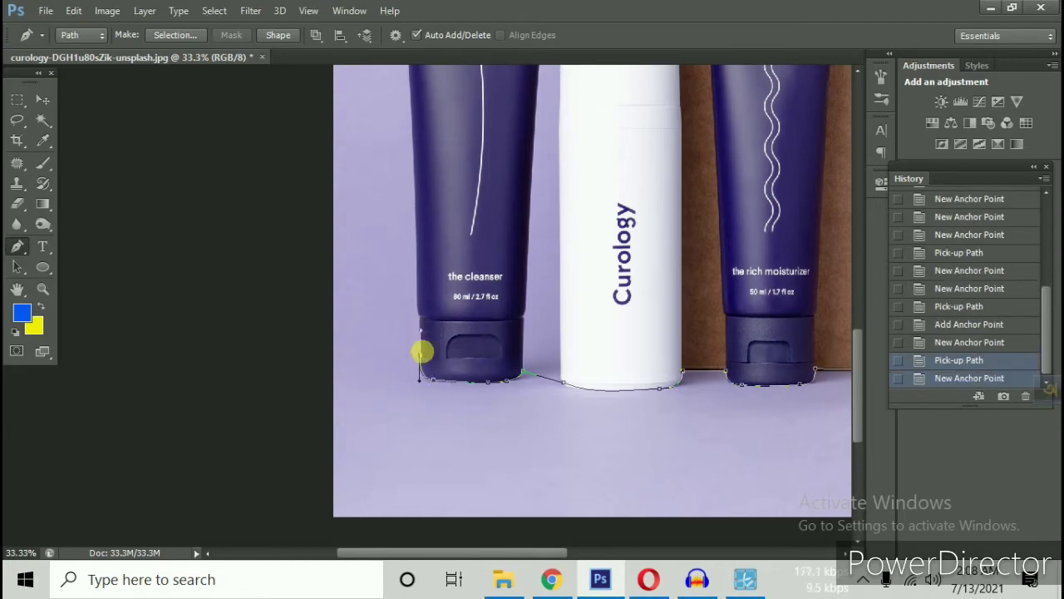
alt+click(418, 358)
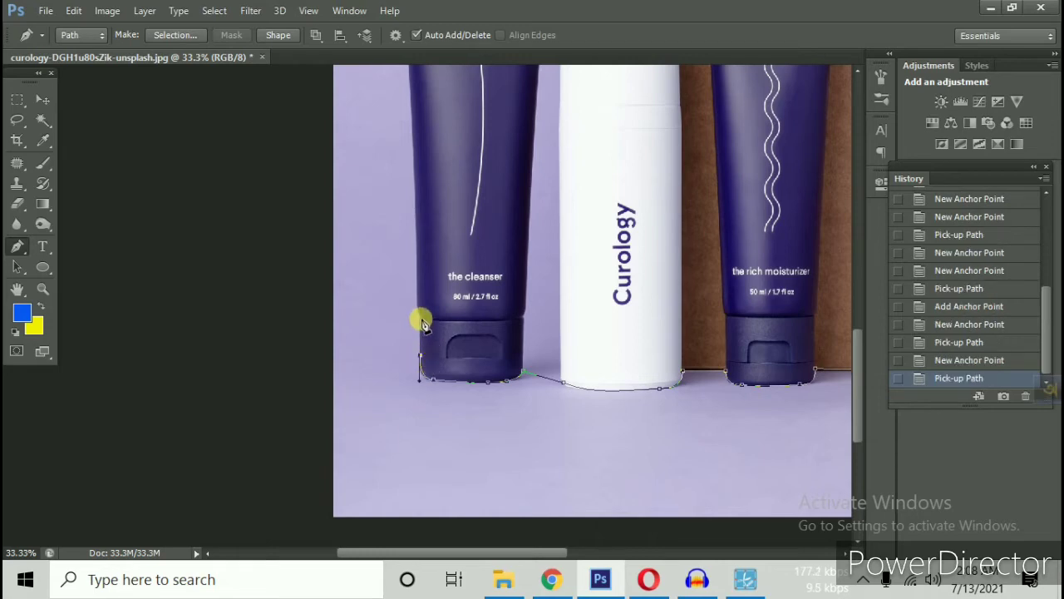
click(420, 316)
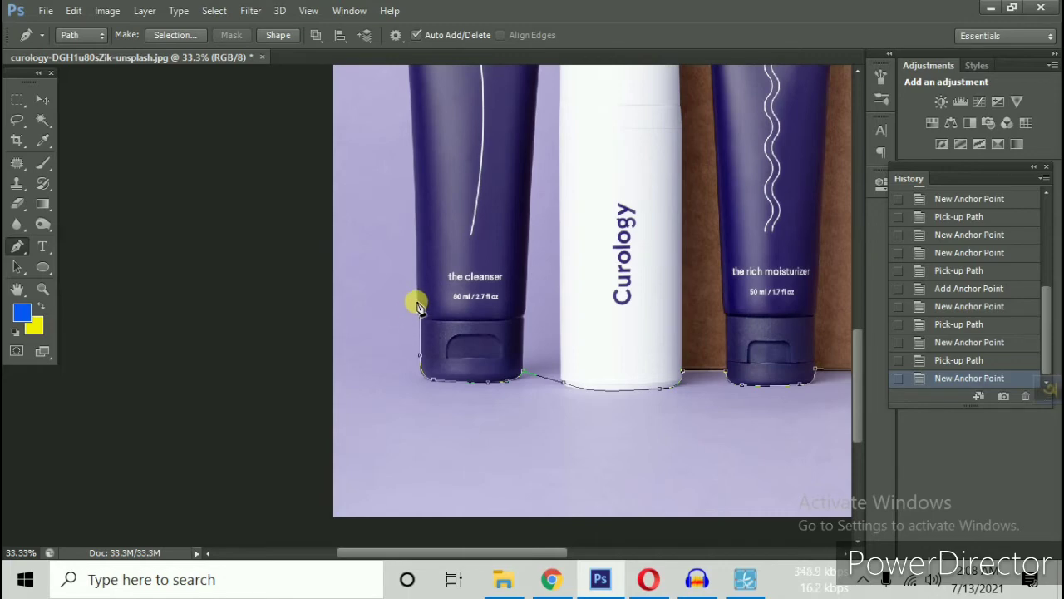
drag(418, 306, 416, 248)
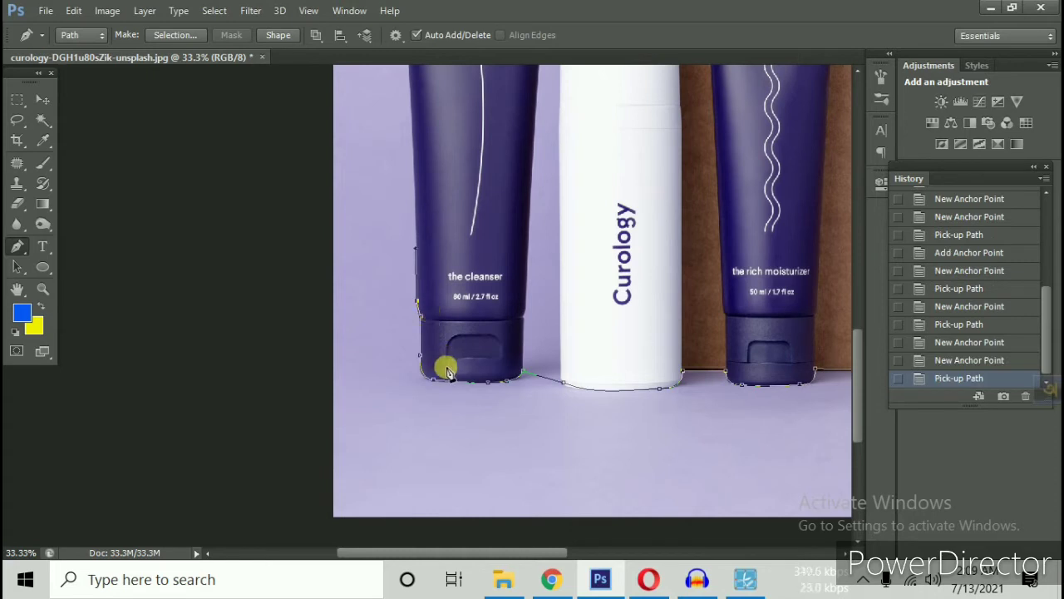
Trace the cleanser tube's left edge with a curved anchor at the bottom of its crimped end and remove the outgoing handle.
drag(463, 205, 466, 214)
drag(464, 315, 452, 349)
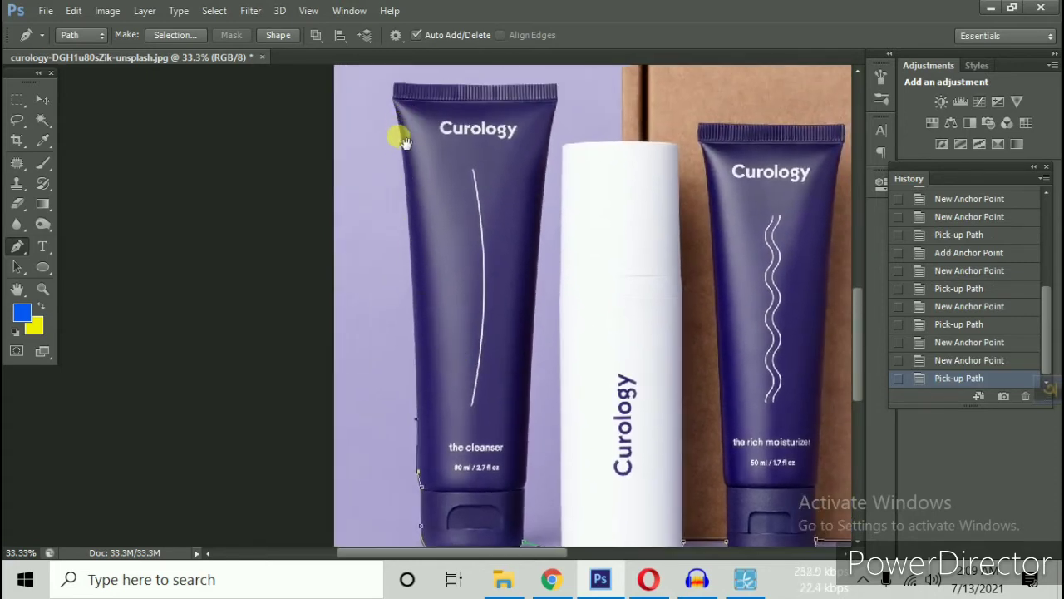
drag(404, 138, 418, 212)
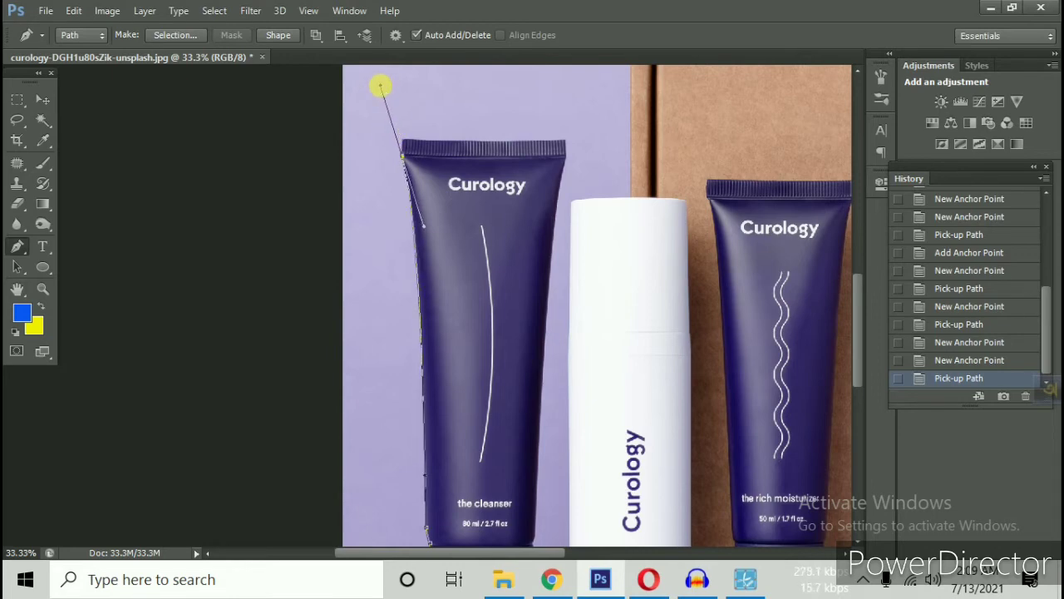
click(380, 86)
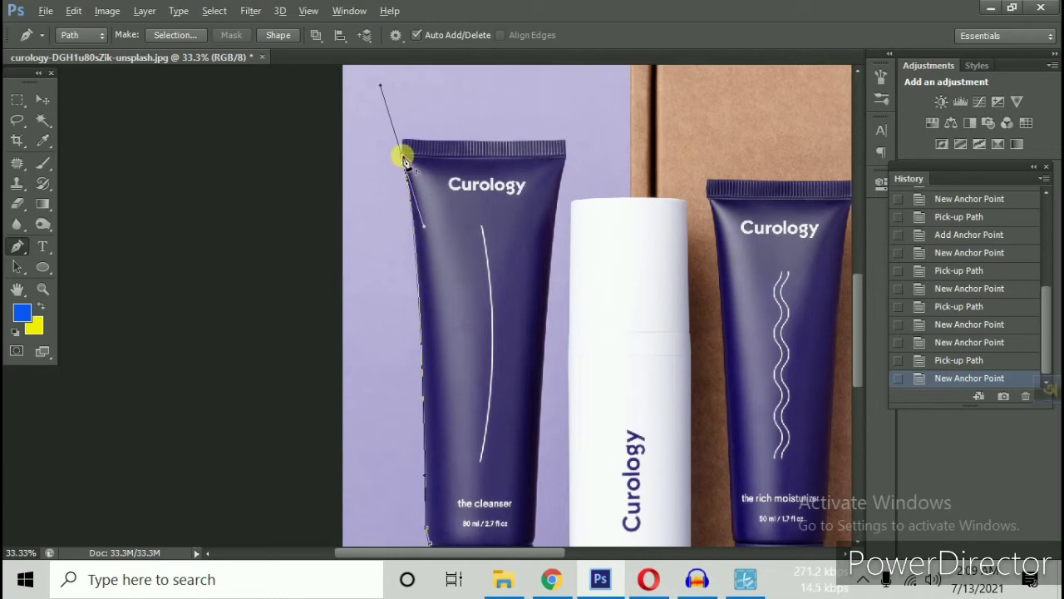
click(402, 158)
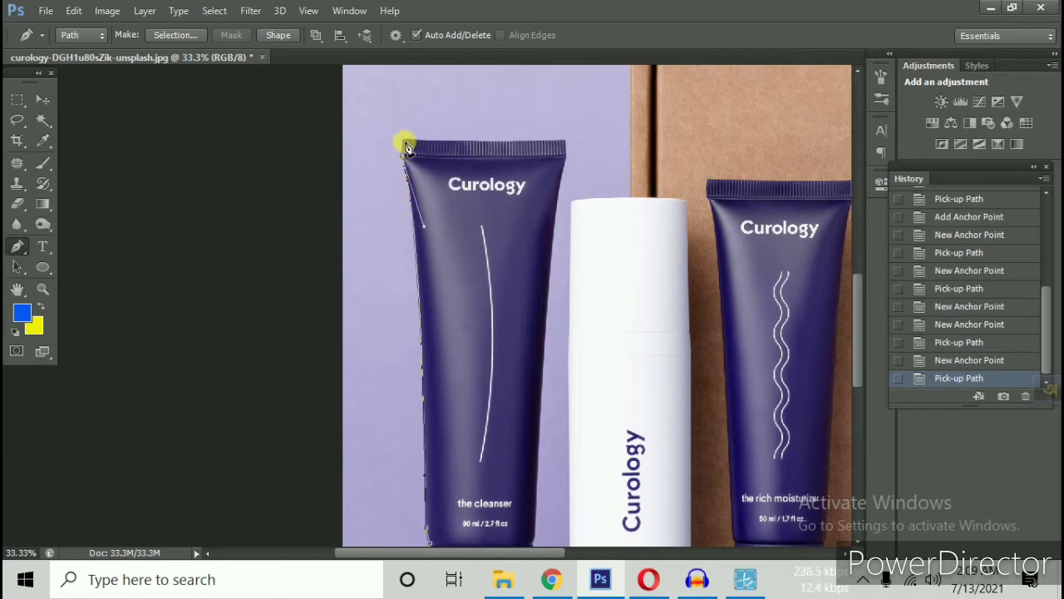
Trace along the top of the cleanser tube's crimped end and down its short right side.
click(537, 150)
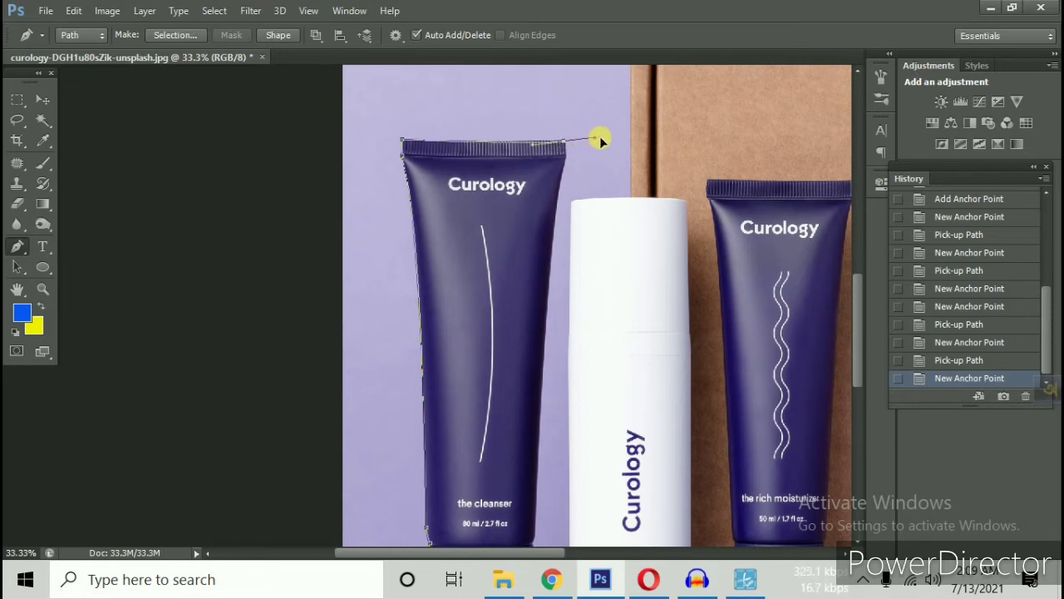
click(648, 140)
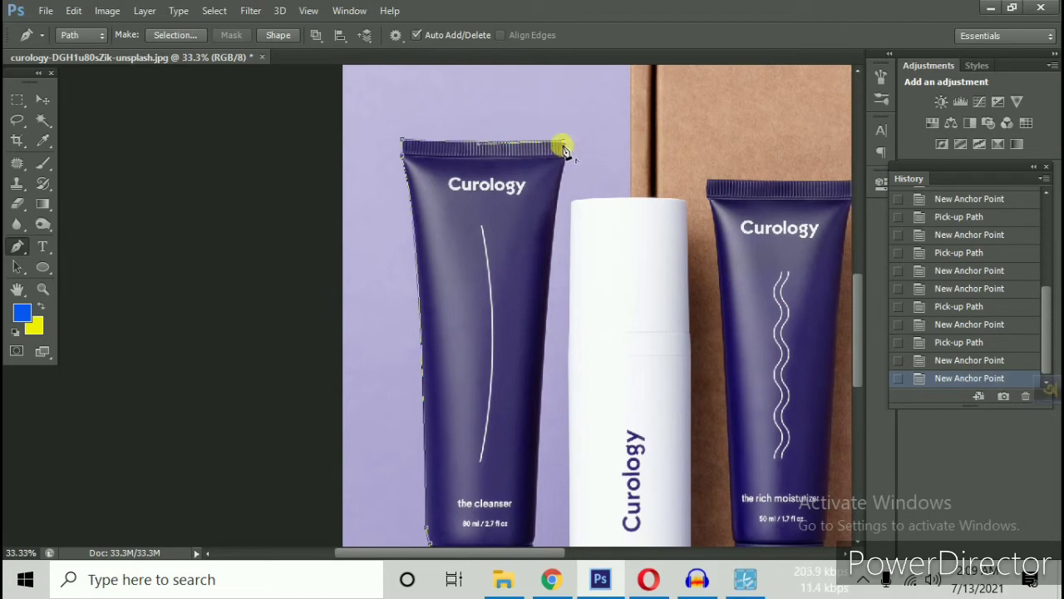
click(564, 150)
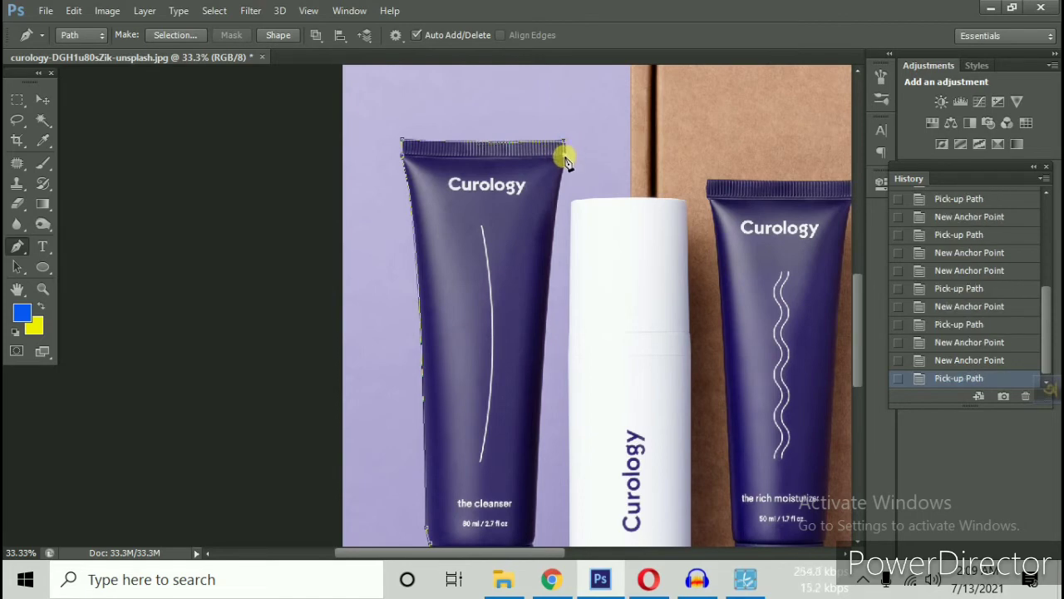
click(559, 179)
Continue the path to the white bottle's upper-left corner, curve it along the bottle's top to the box's left edge and remove the outgoing handle.
key(ctrl+minus)
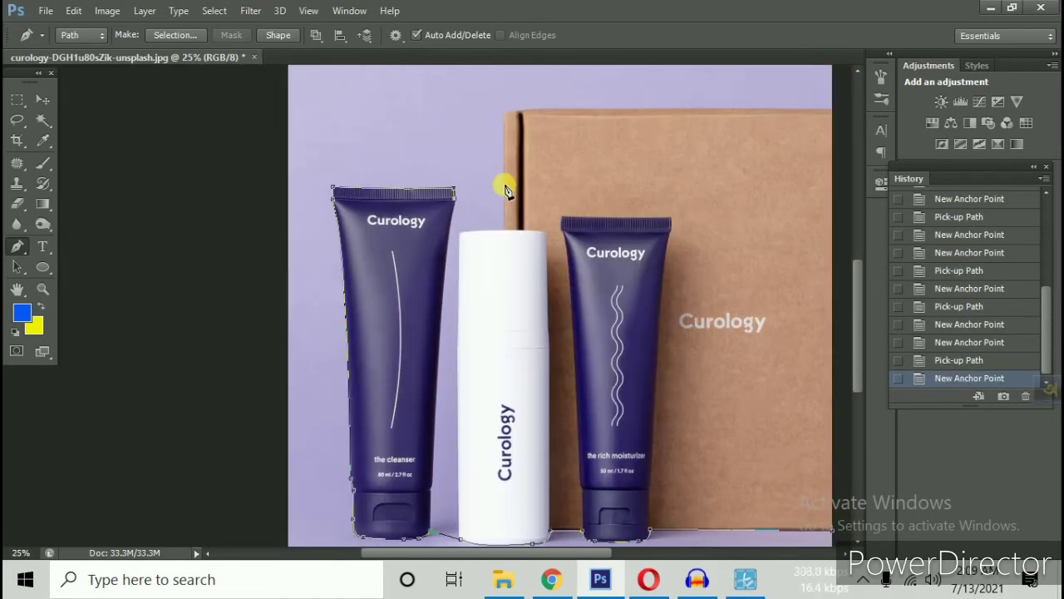
click(459, 234)
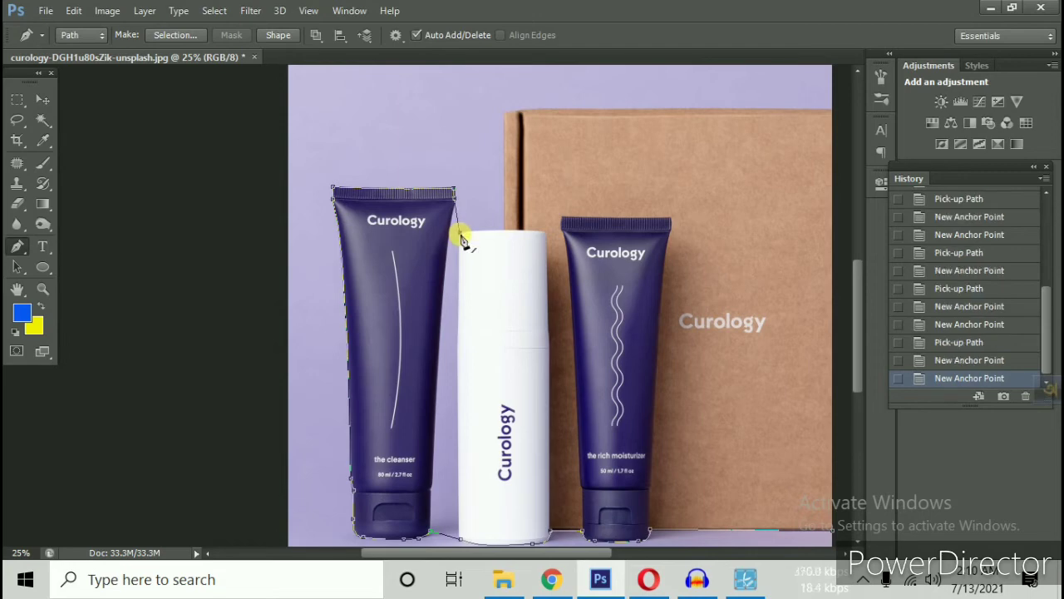
scroll(491, 250, up, 1)
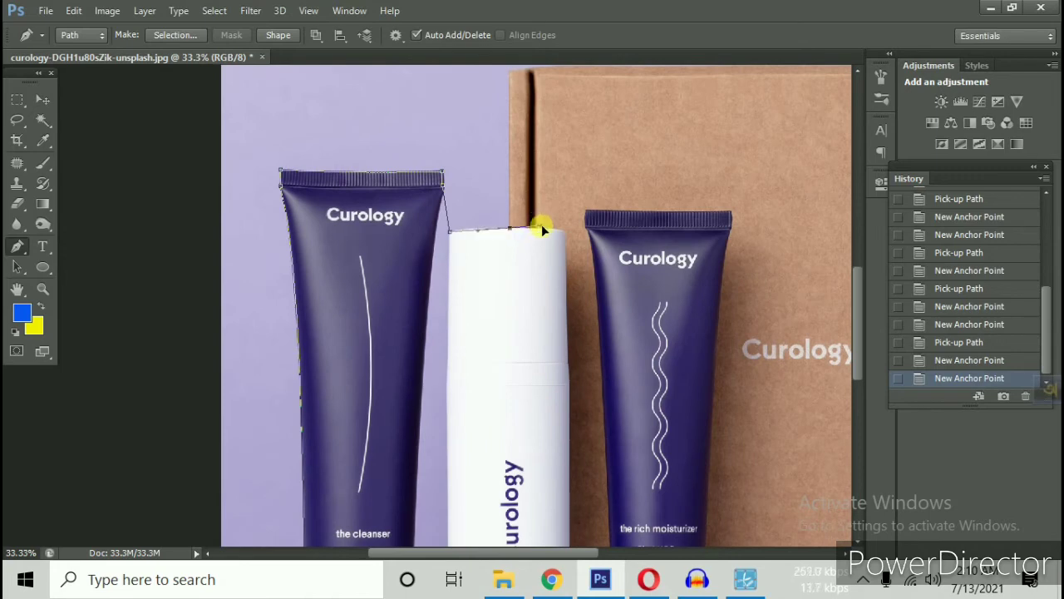
drag(541, 225, 542, 231)
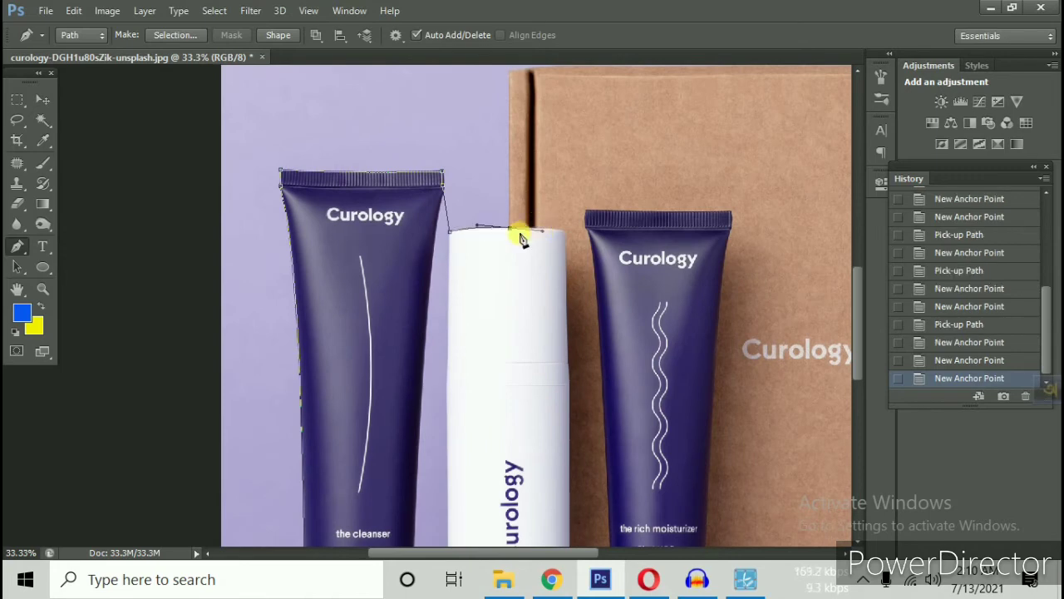
click(510, 229)
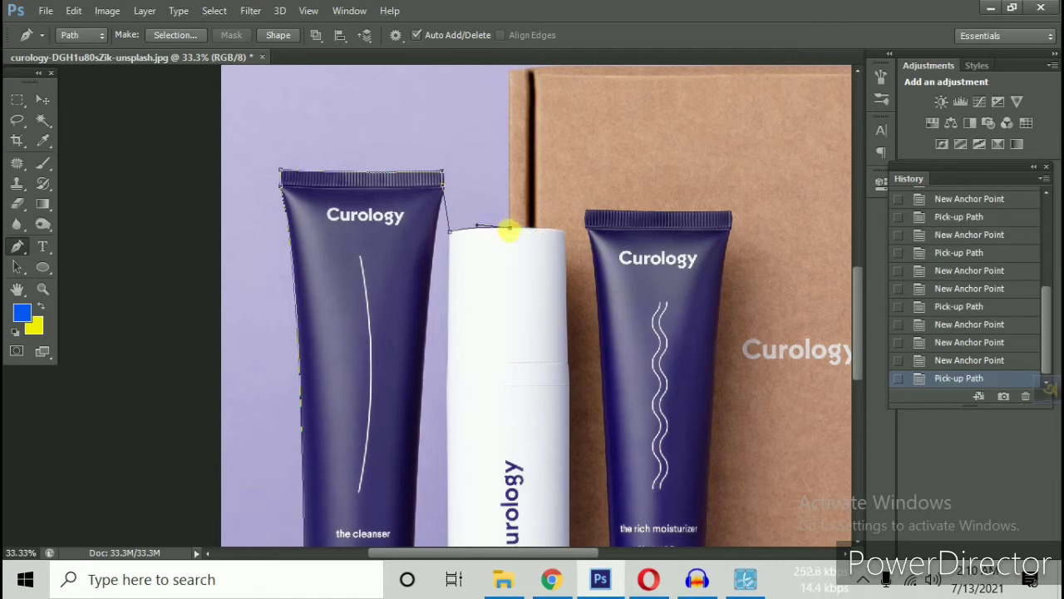
Trace straight up the box's left edge to its top corner and along its top edge to the photo's right border.
scroll(533, 171, up, 1)
scroll(533, 171, right, 1)
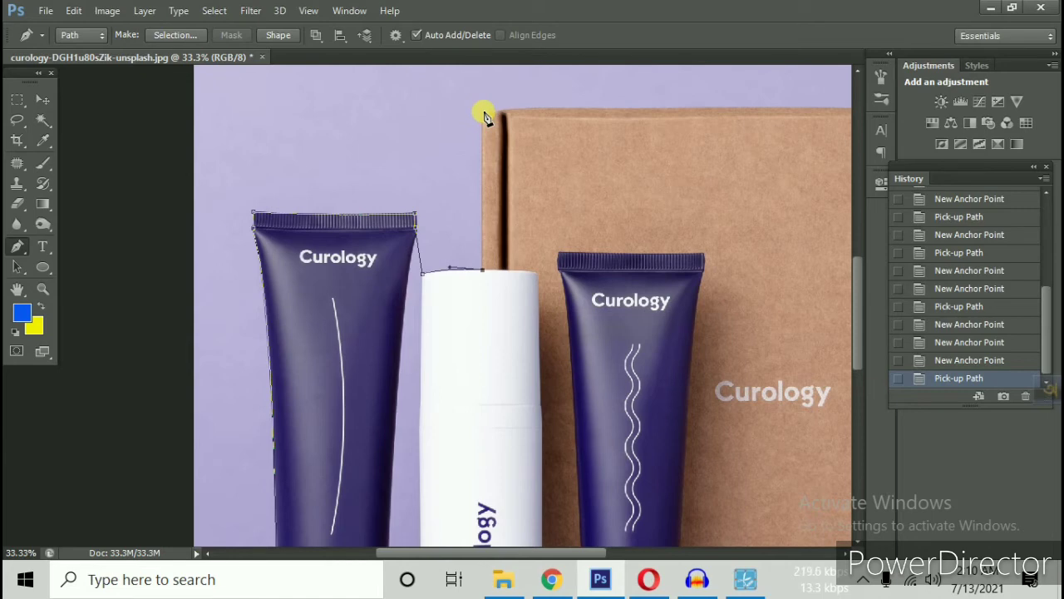
click(483, 111)
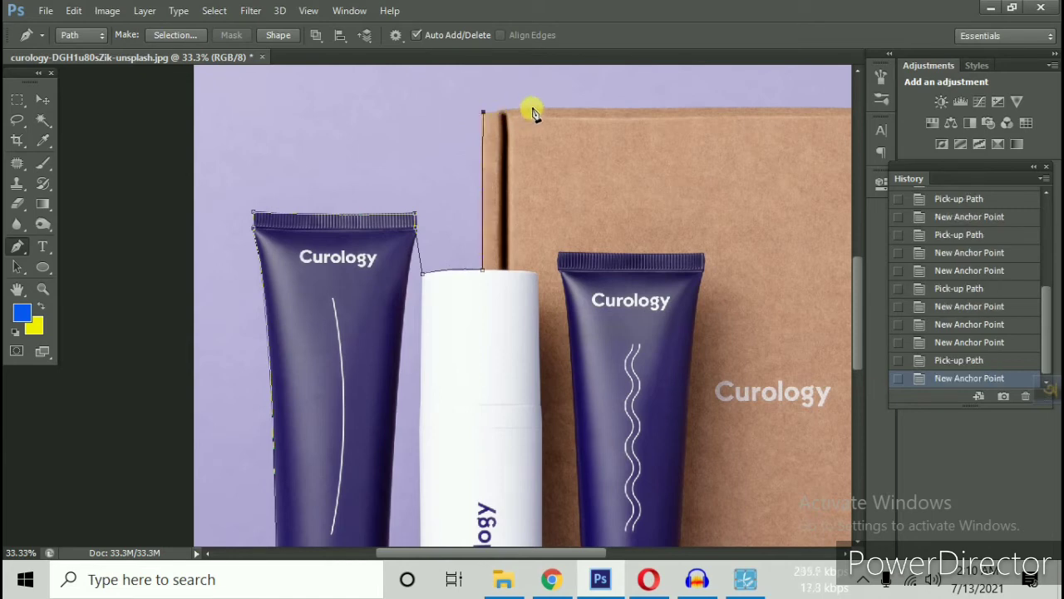
click(532, 112)
drag(749, 126, 577, 162)
drag(699, 148, 636, 148)
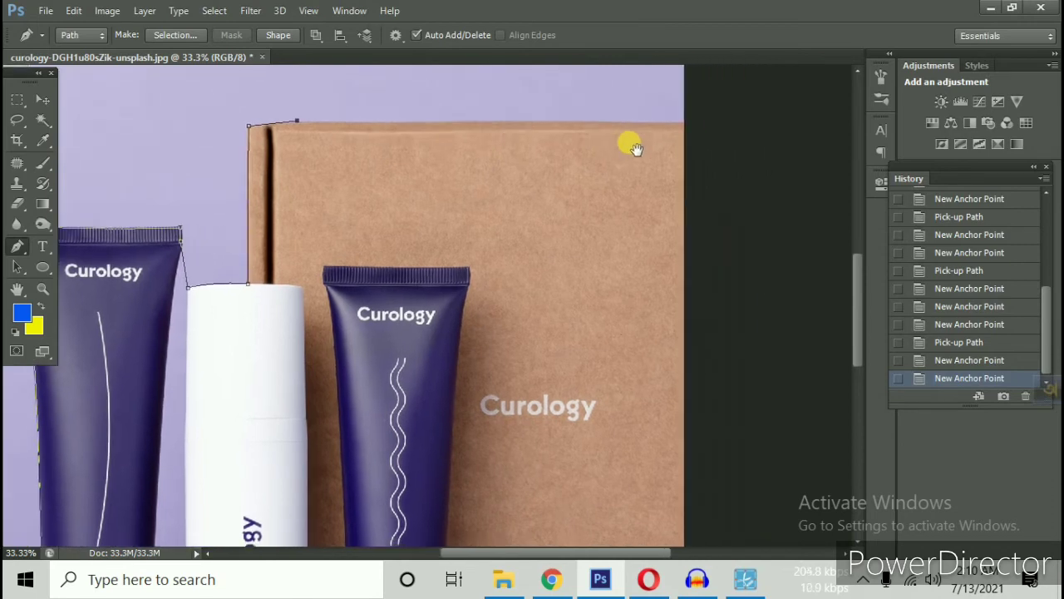
click(682, 124)
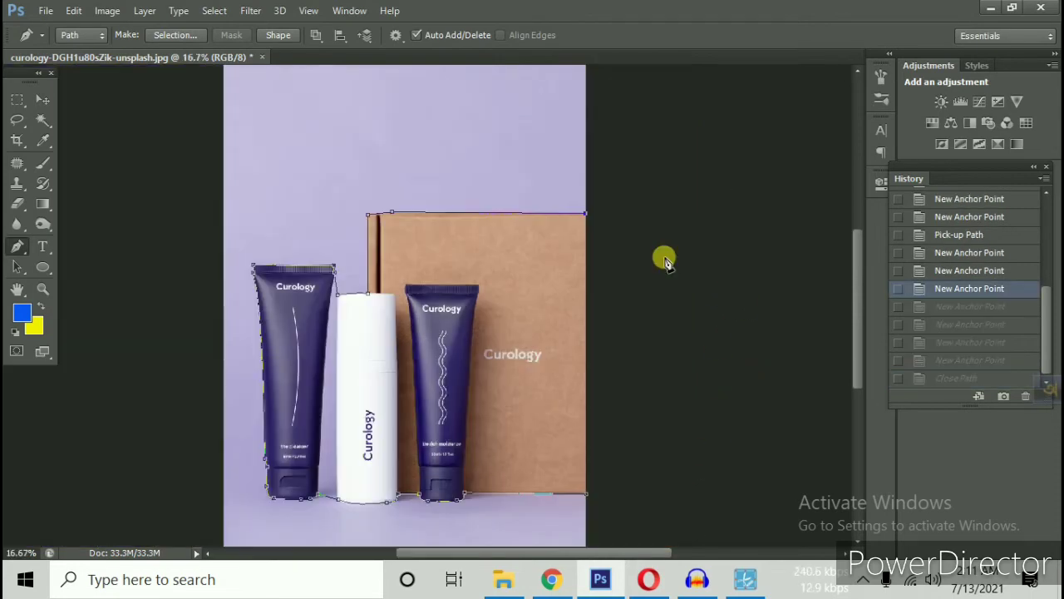
Lead the path outside the canvas from the box's top edge around the right, top and left sides of the photo.
drag(630, 189, 653, 283)
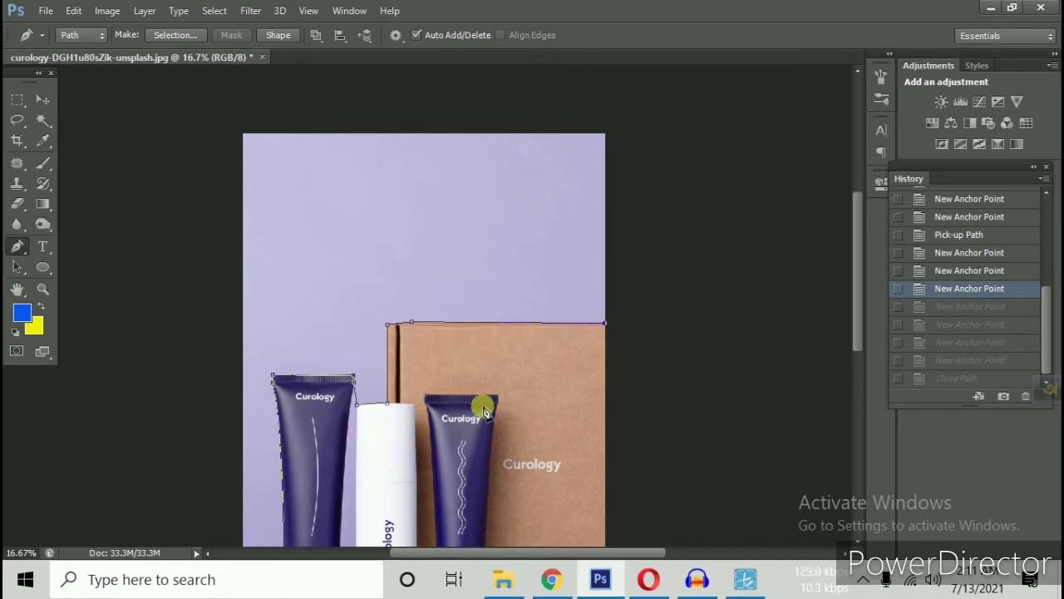
click(674, 282)
click(637, 104)
click(499, 85)
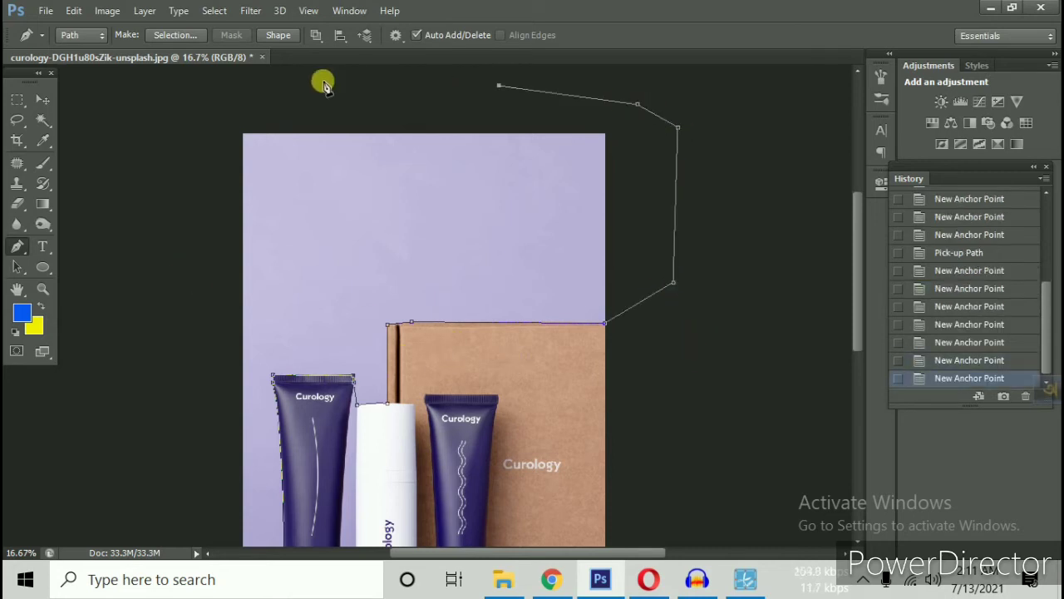
click(187, 111)
click(115, 235)
click(102, 425)
click(112, 451)
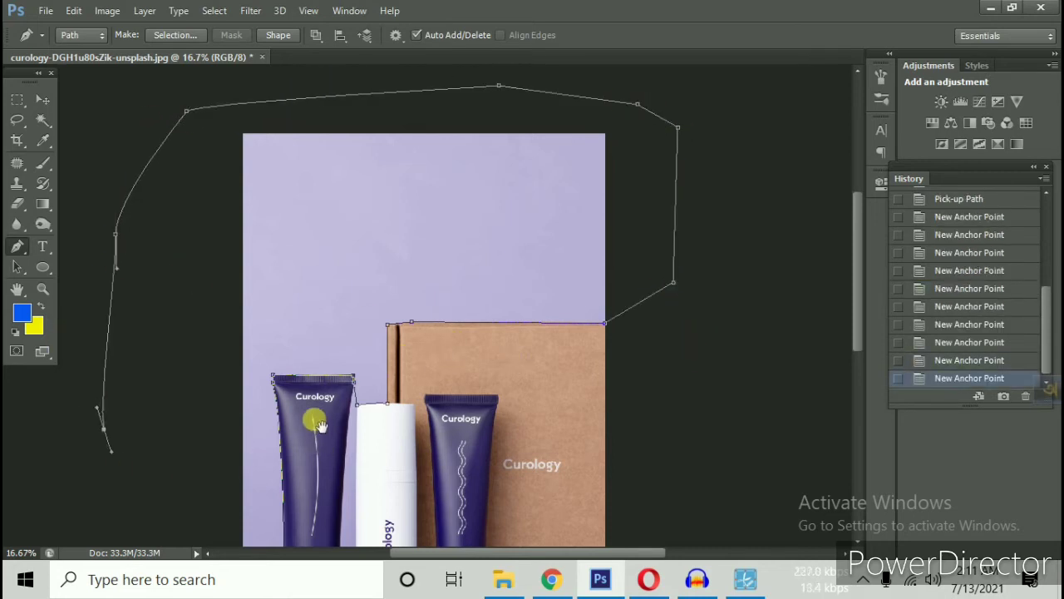
Continue the path outside the canvas below the photo and close it at the starting point on the box's base.
drag(316, 421, 329, 245)
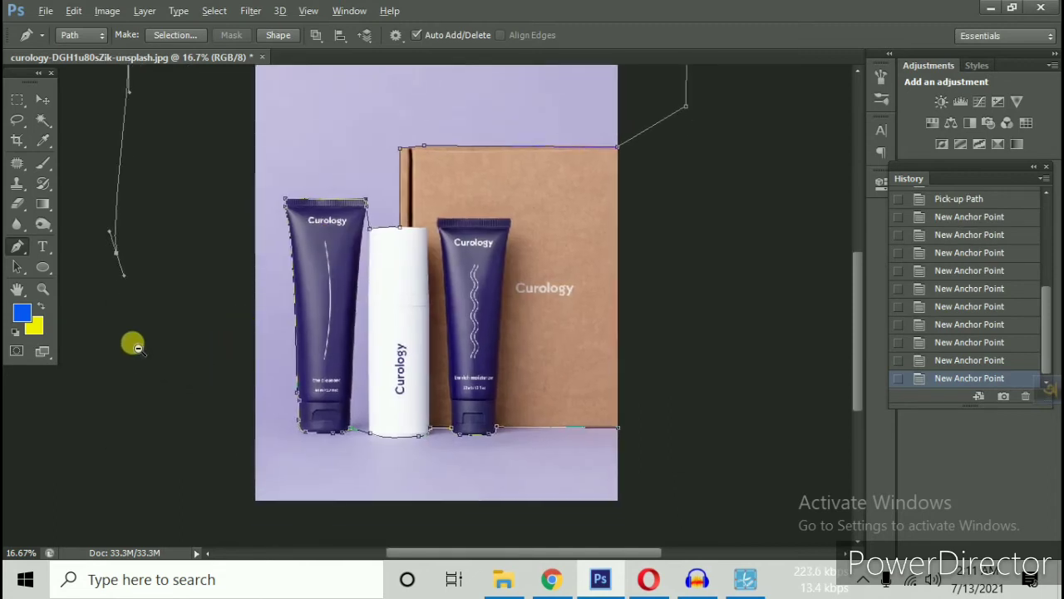
key(ctrl+minus)
click(234, 487)
click(314, 534)
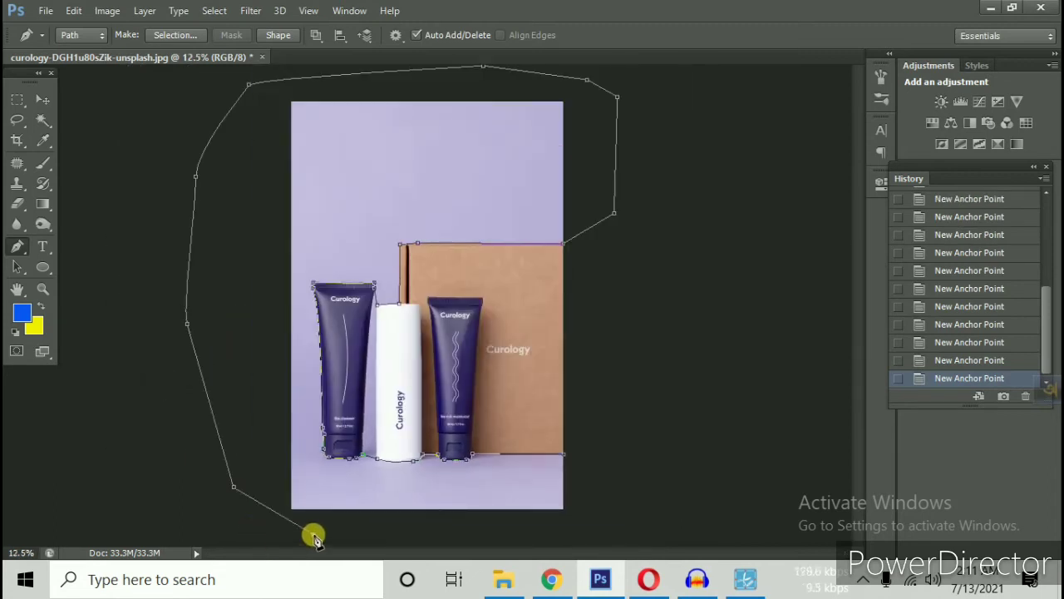
click(532, 533)
click(584, 522)
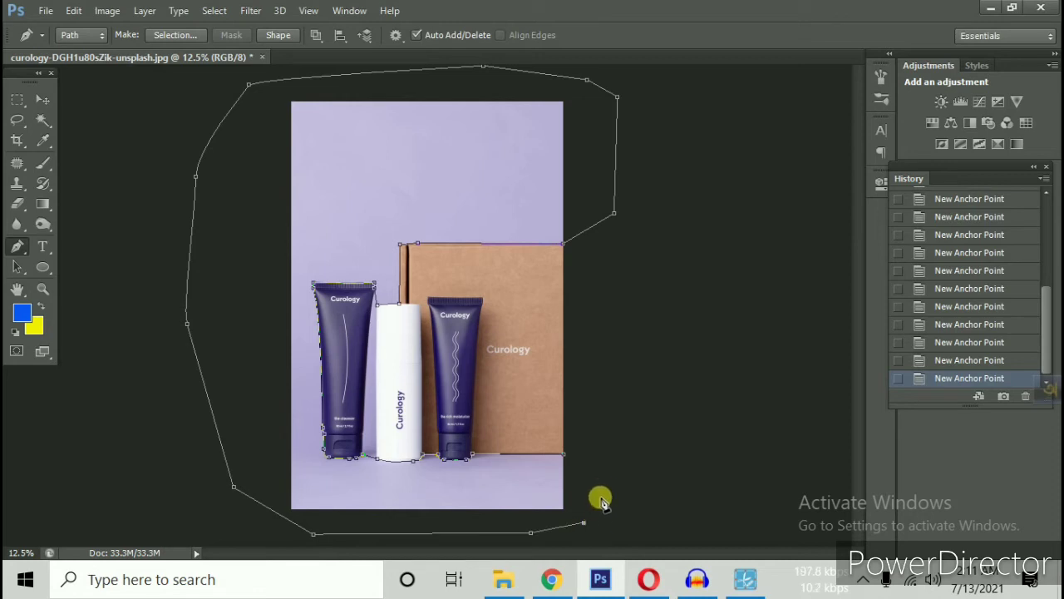
click(602, 488)
click(588, 452)
click(565, 458)
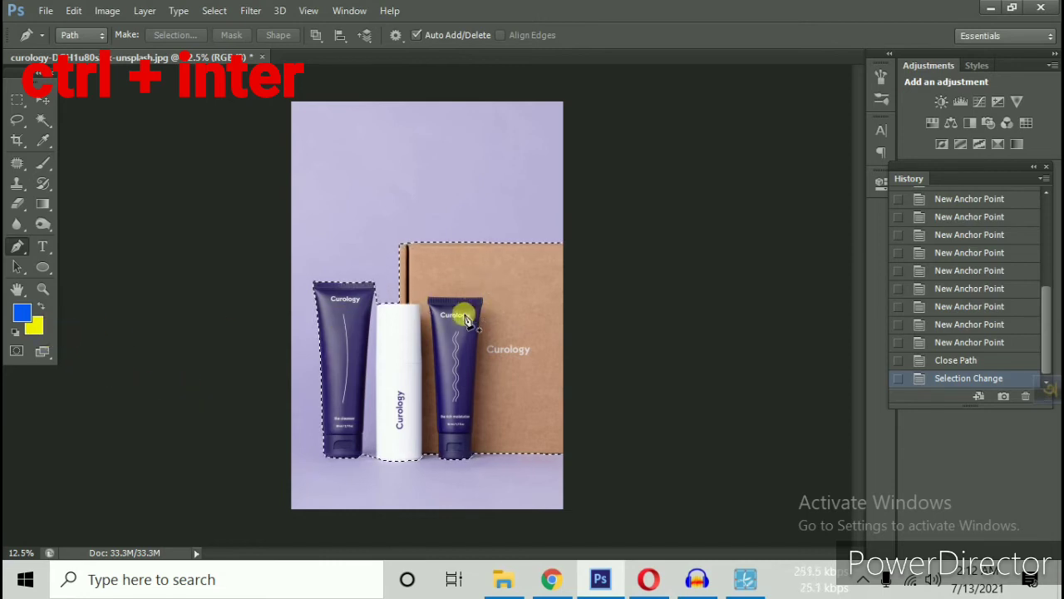
Fill the selected backdrop around the products with the yellow background color in Normal mode at 100% opacity.
key(shift+F5)
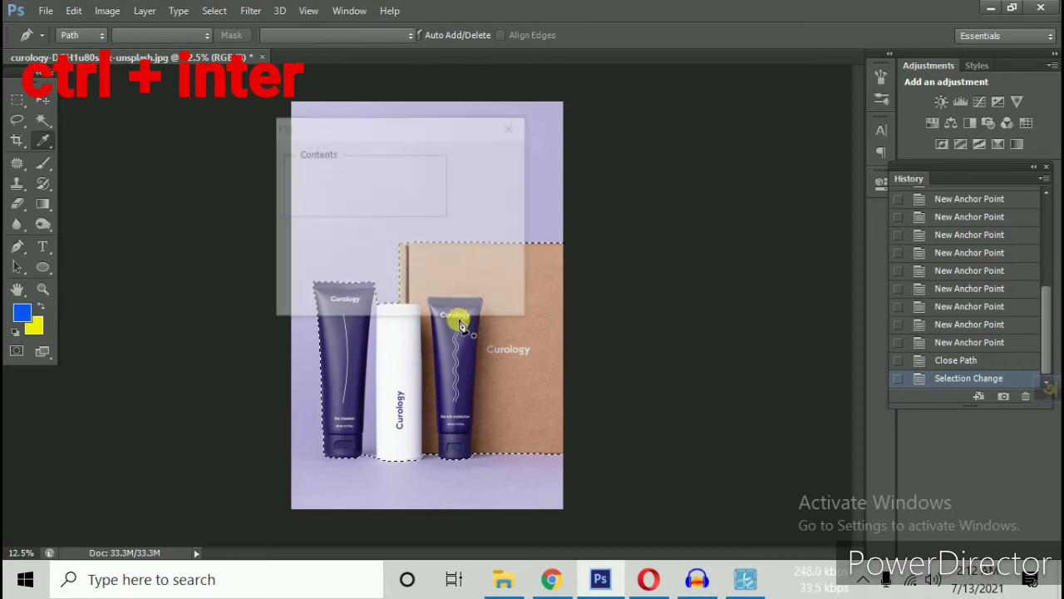
click(378, 176)
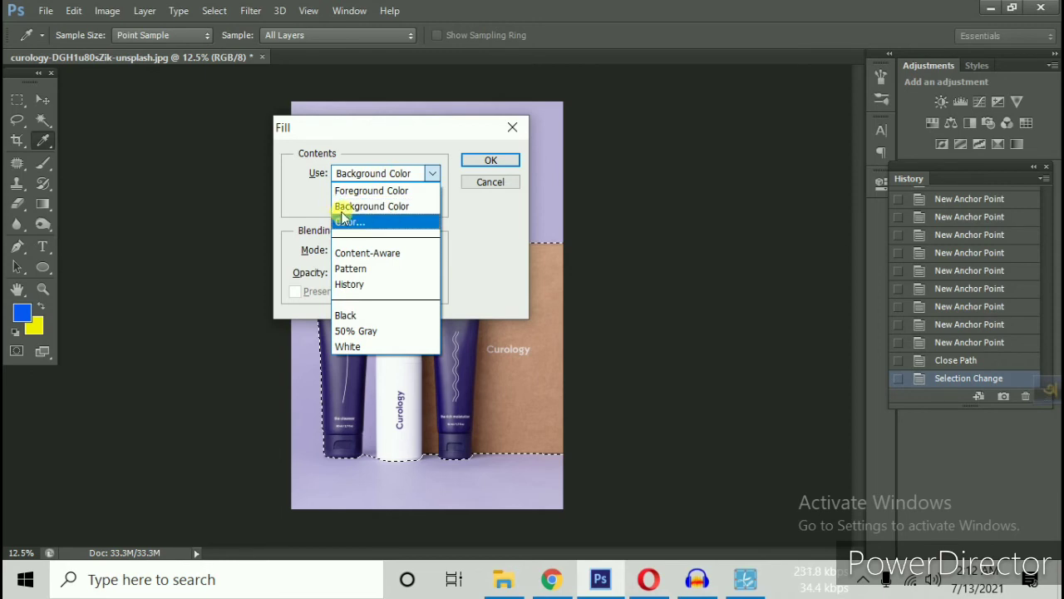
click(409, 207)
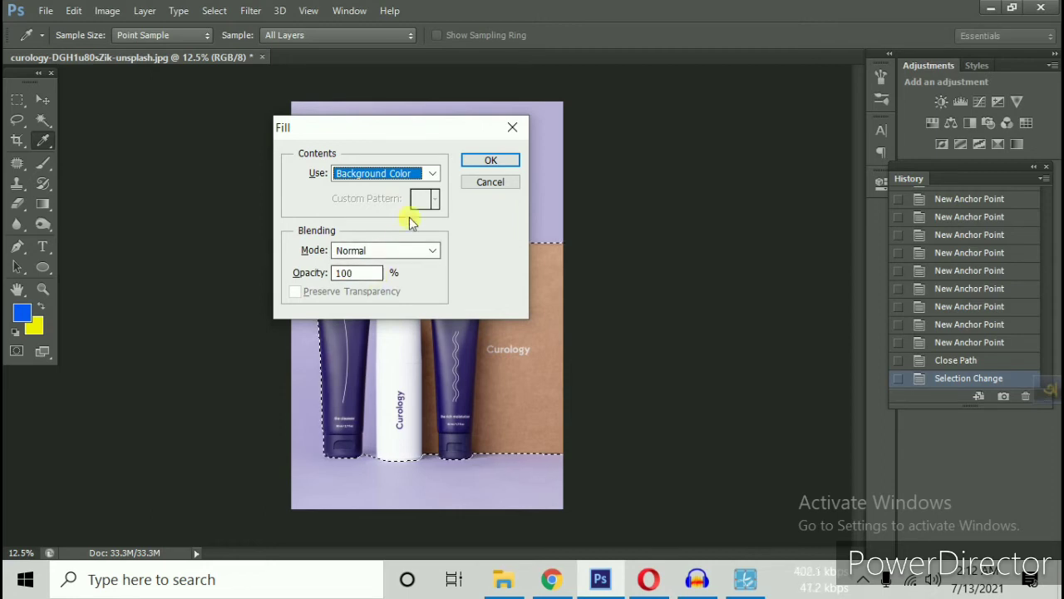
click(489, 163)
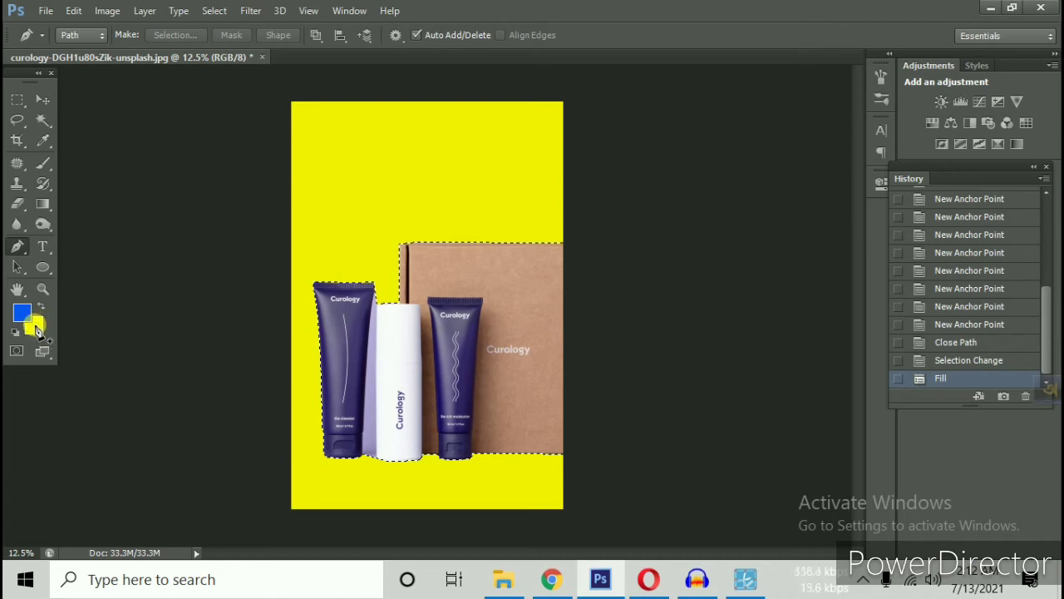
Set the background color to white (ffffff) and fill the selected backdrop with it in Normal mode at 100% opacity.
click(43, 140)
click(33, 326)
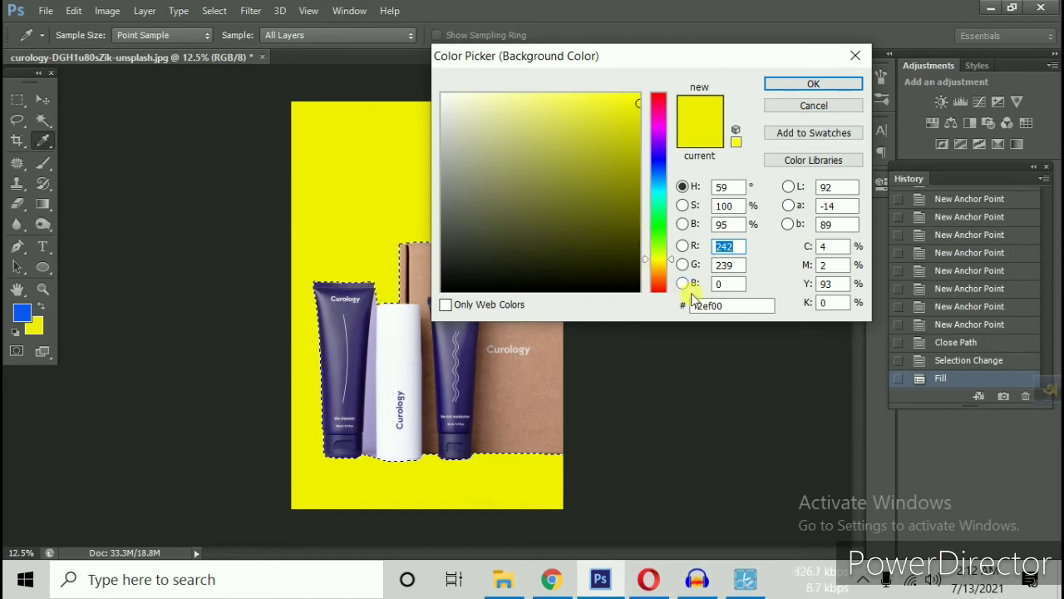
click(444, 91)
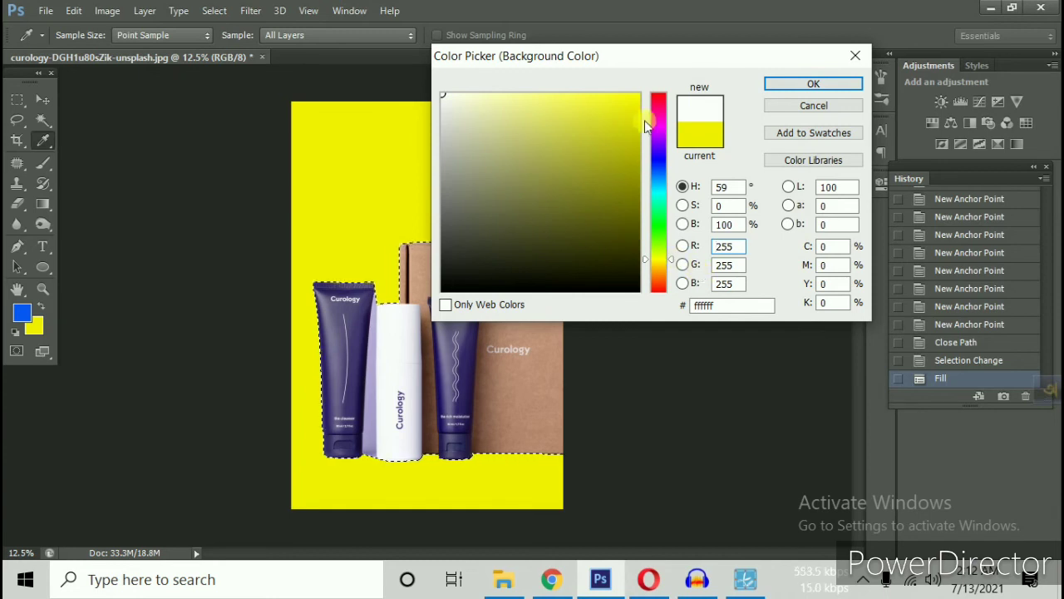
drag(639, 42, 480, 57)
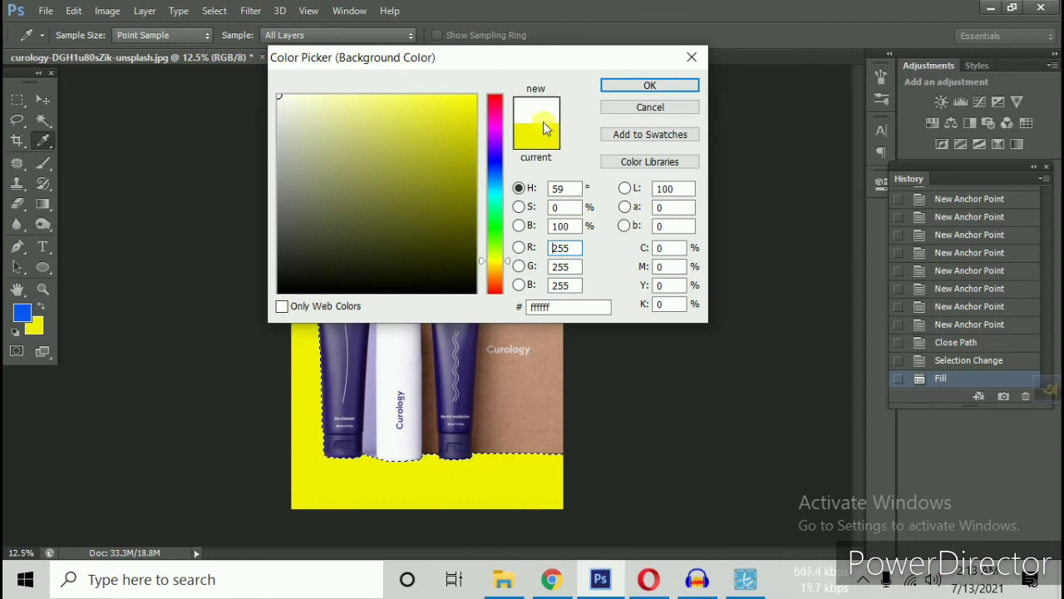
click(572, 309)
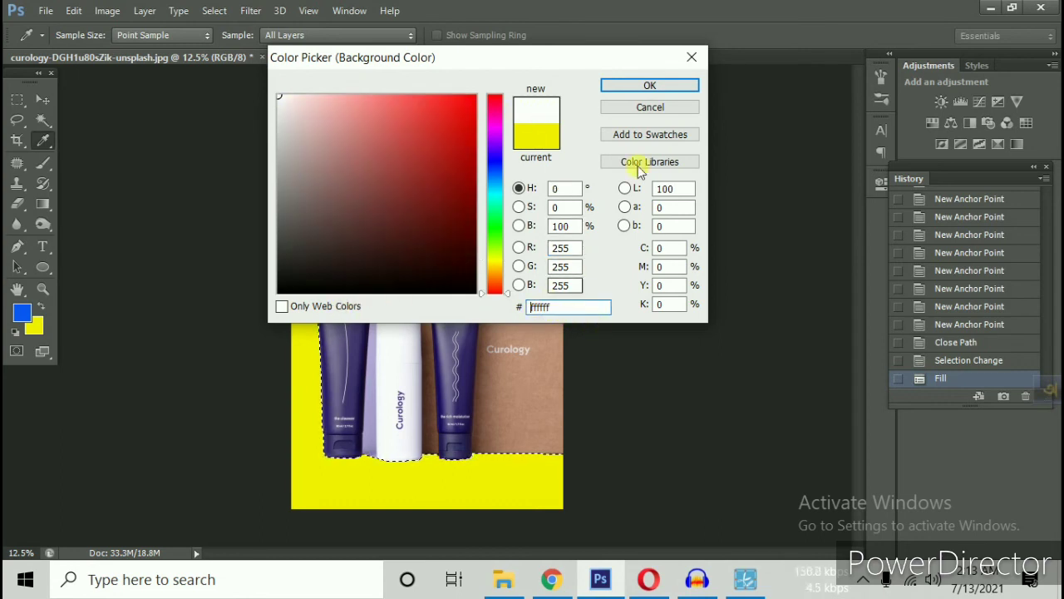
click(654, 86)
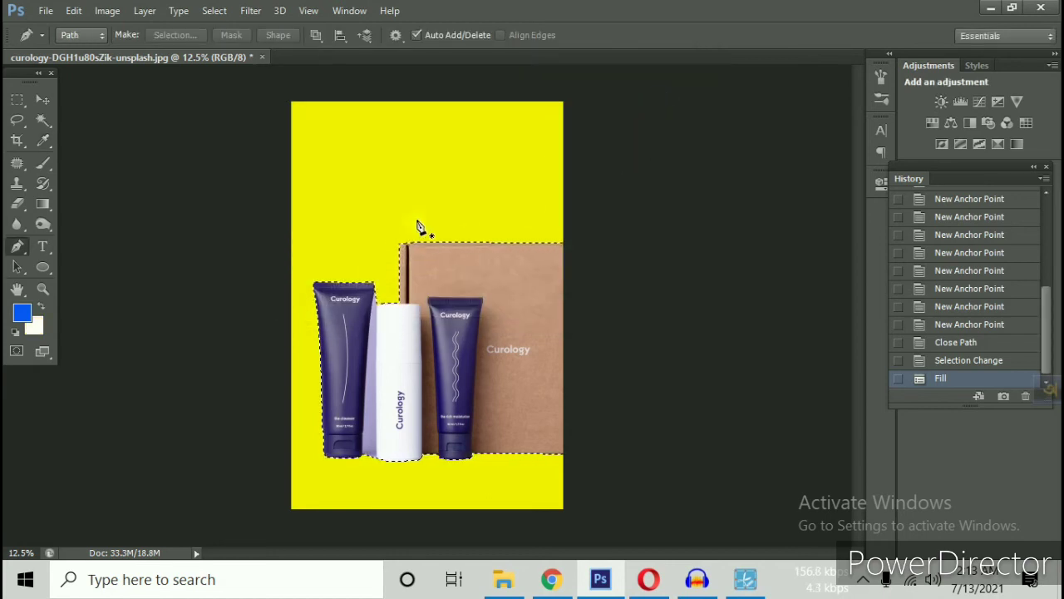
key(shift+F5)
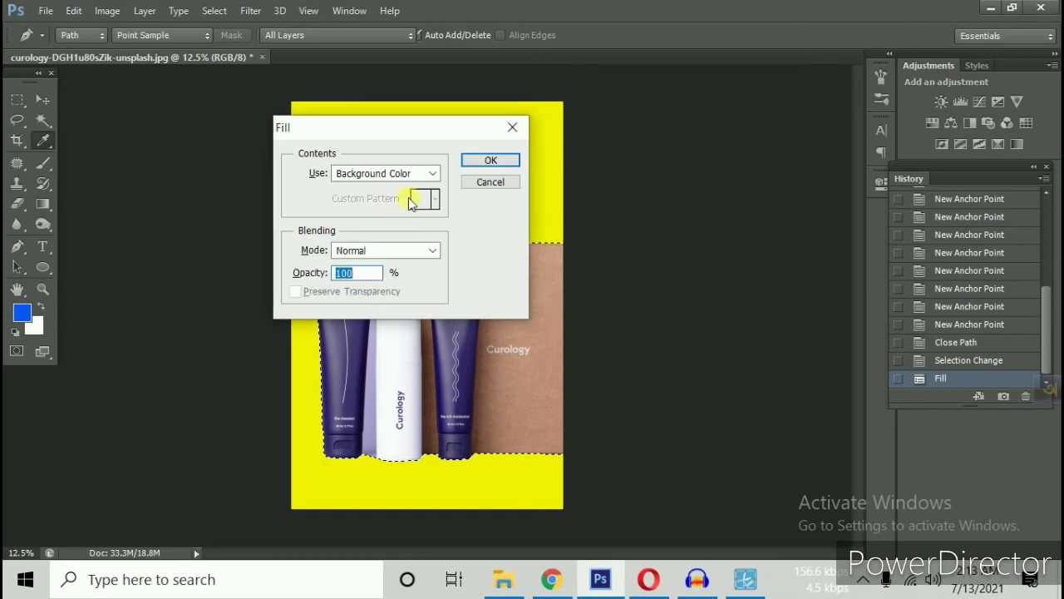
click(482, 162)
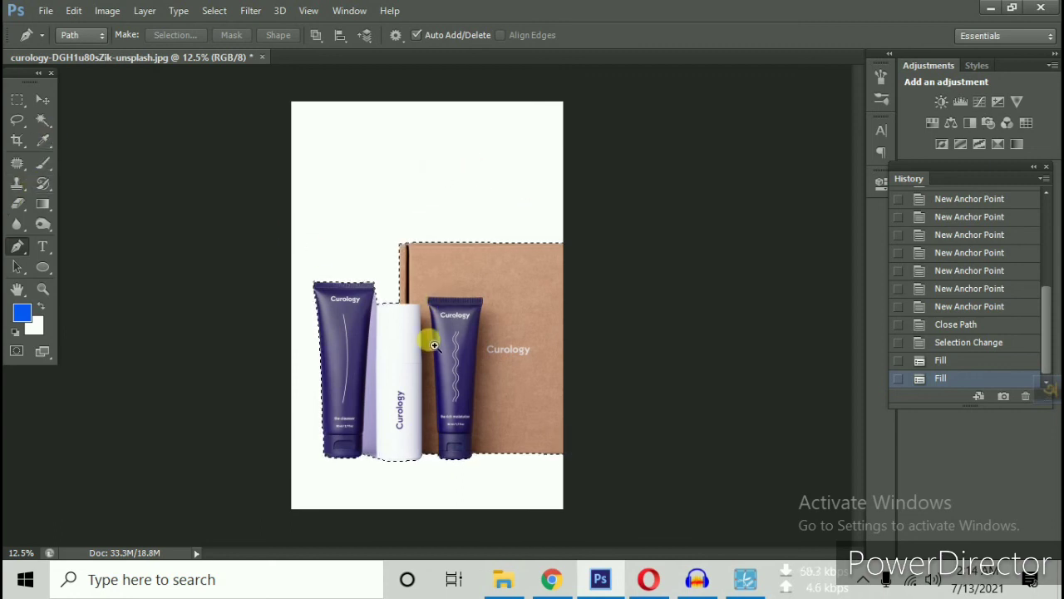
Start a new path at the cleanser tube's base and trace its edge facing the white bottle up to the tube's top.
ctrl+click(382, 295)
ctrl+click(403, 343)
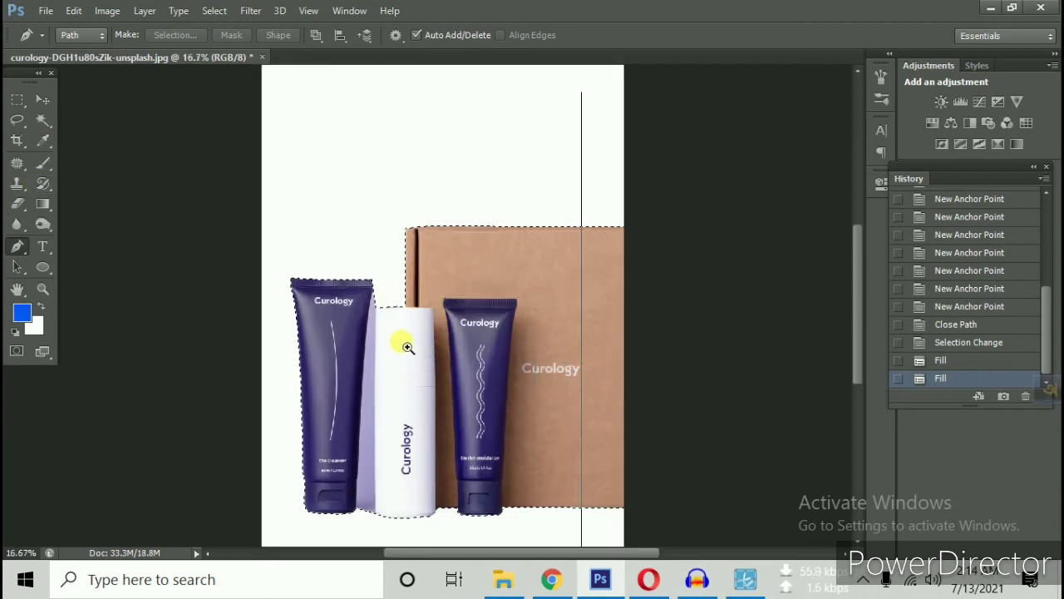
ctrl+click(407, 347)
drag(492, 328, 567, 221)
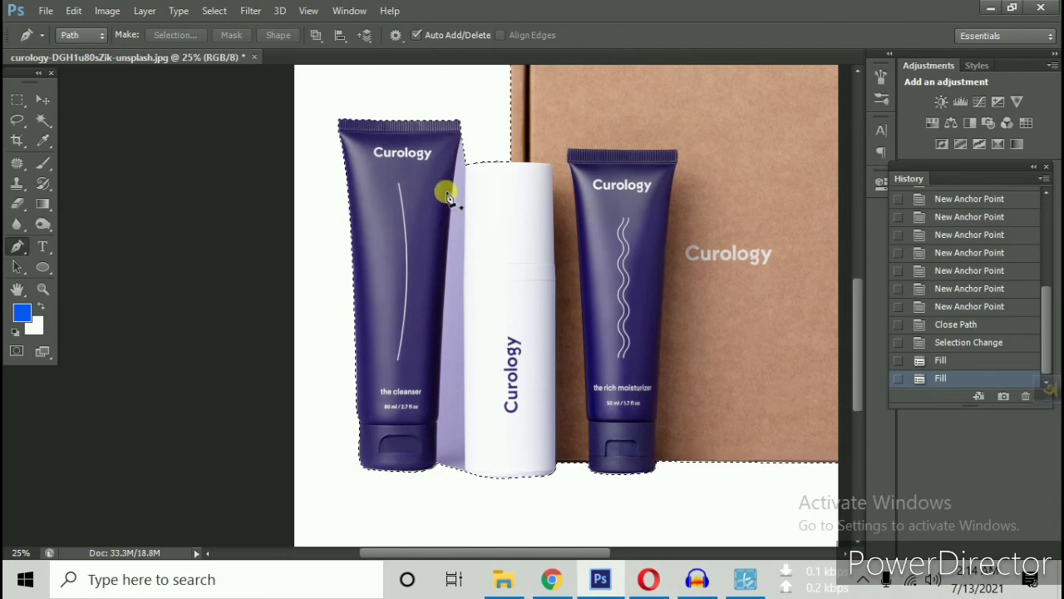
key(ctrl+plus)
scroll(481, 397, down, 2)
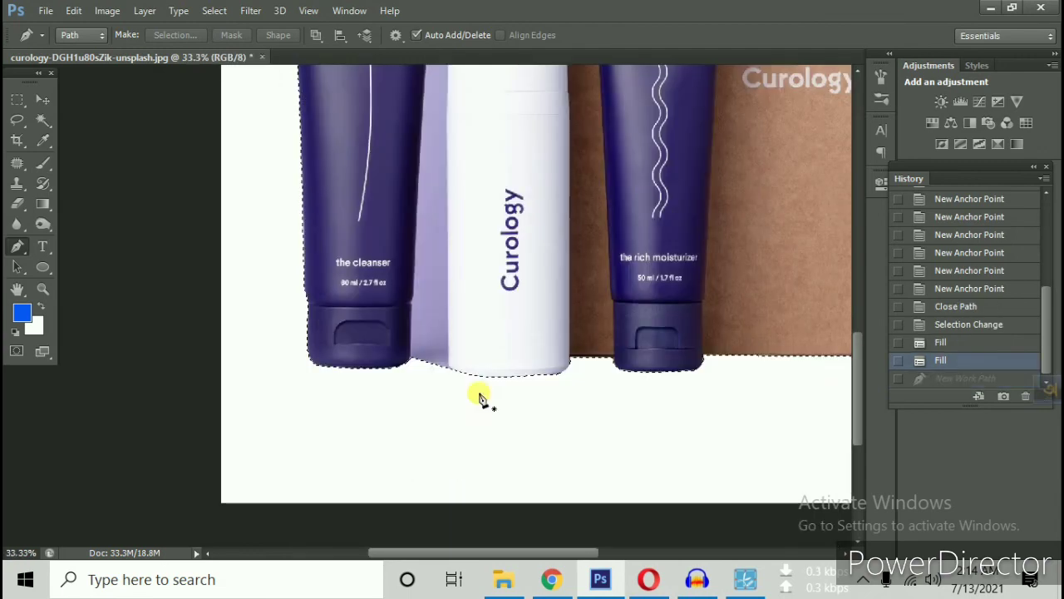
click(410, 362)
scroll(434, 312, up, 1)
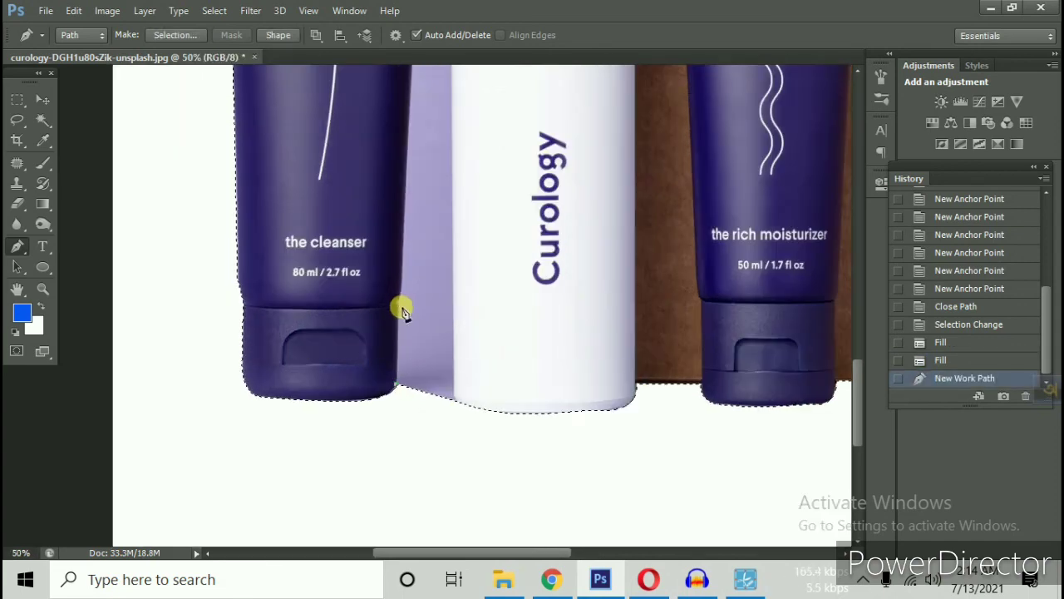
click(404, 280)
click(404, 275)
drag(520, 237, 514, 320)
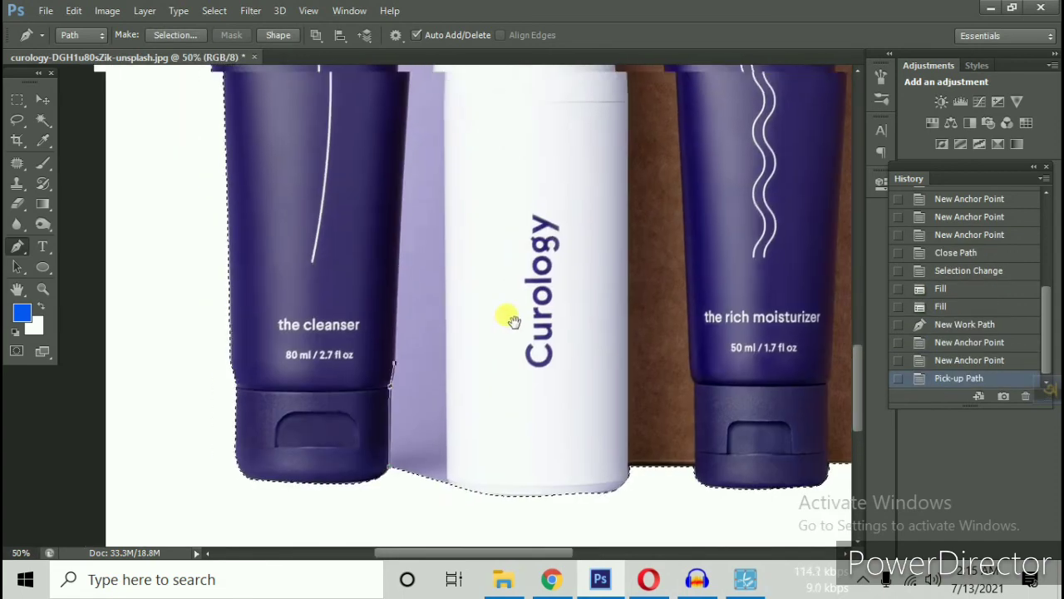
scroll(513, 320, down, 1)
scroll(470, 183, up, 1)
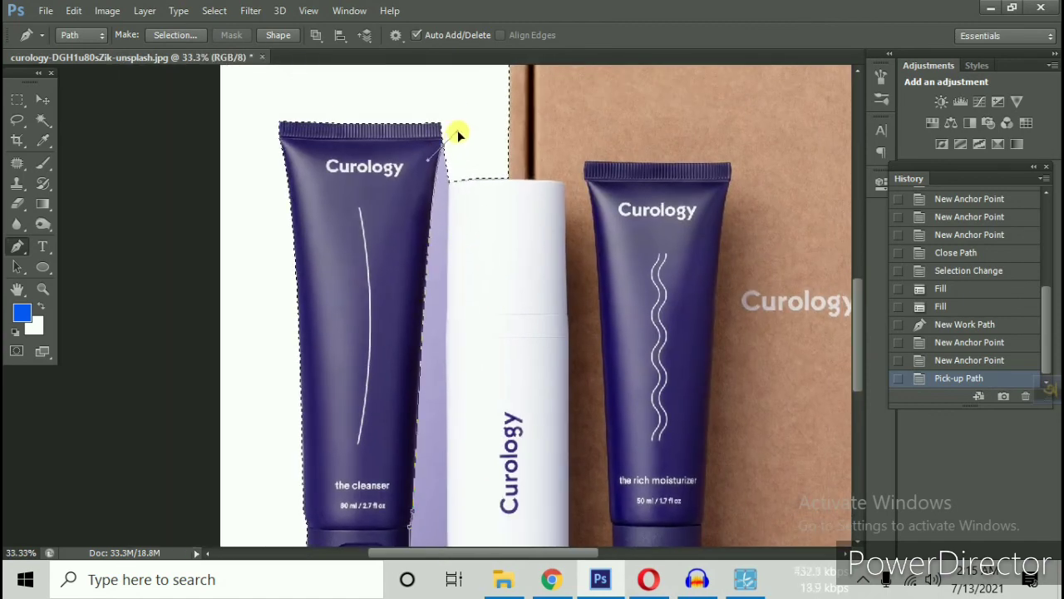
click(468, 79)
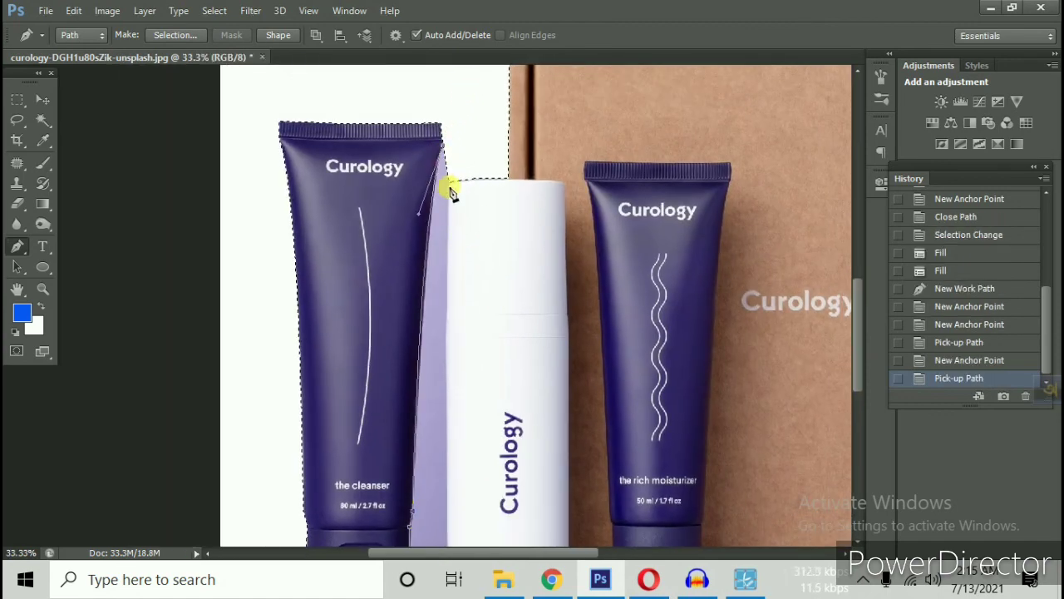
Continue the path across the top of the lilac gap, down the white bottle's edge, and close it at the cleanser tube's base.
click(466, 166)
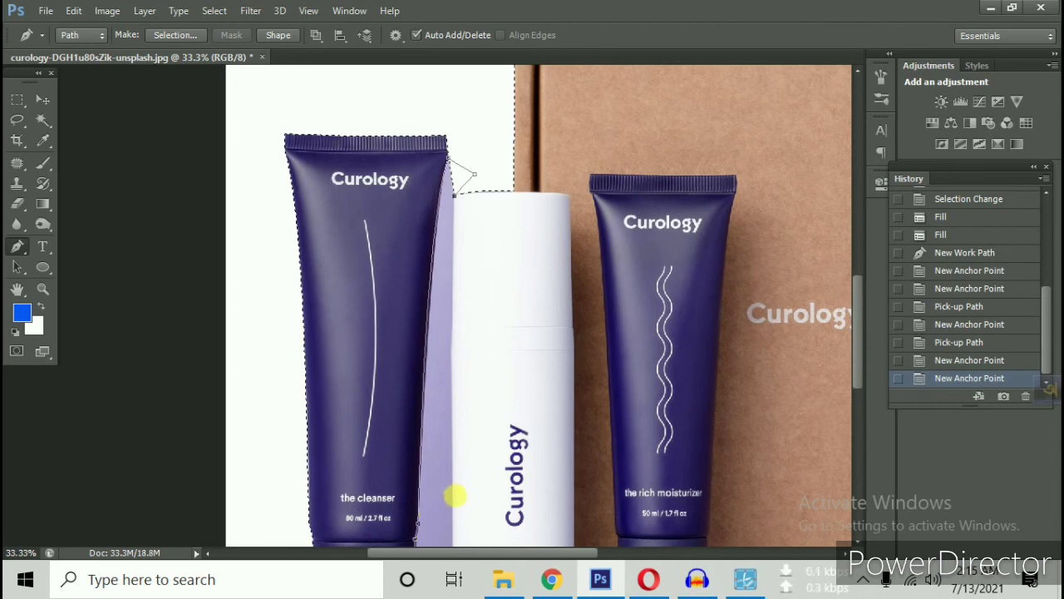
scroll(456, 497, down, 1)
click(440, 528)
click(409, 523)
click(430, 539)
click(449, 536)
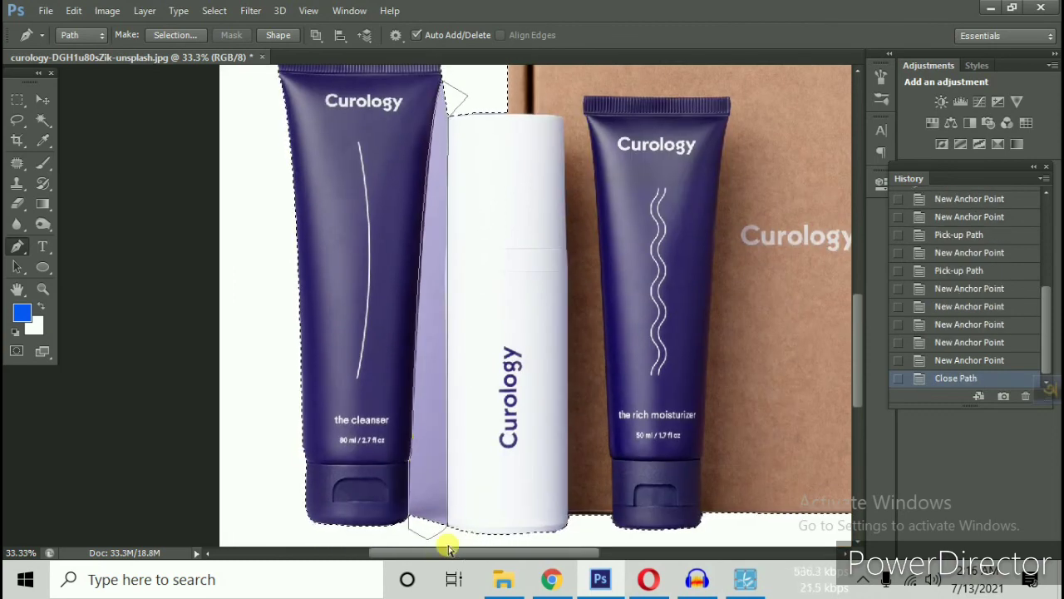
Convert the gap path to a selection and fill it with the white background color in Normal mode at 100% opacity.
key(ctrl+Return)
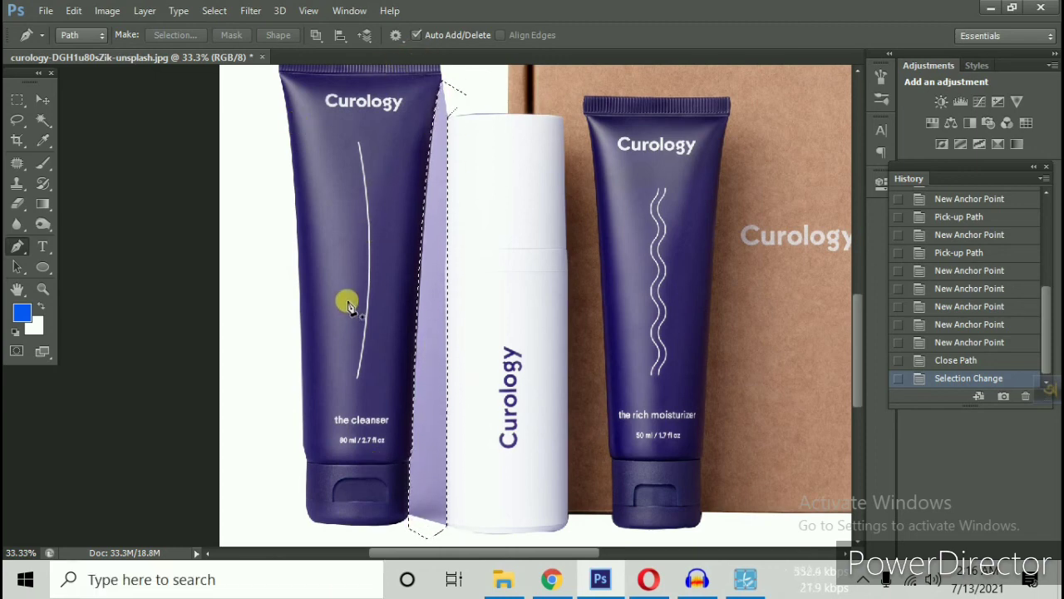
key(shift+F5)
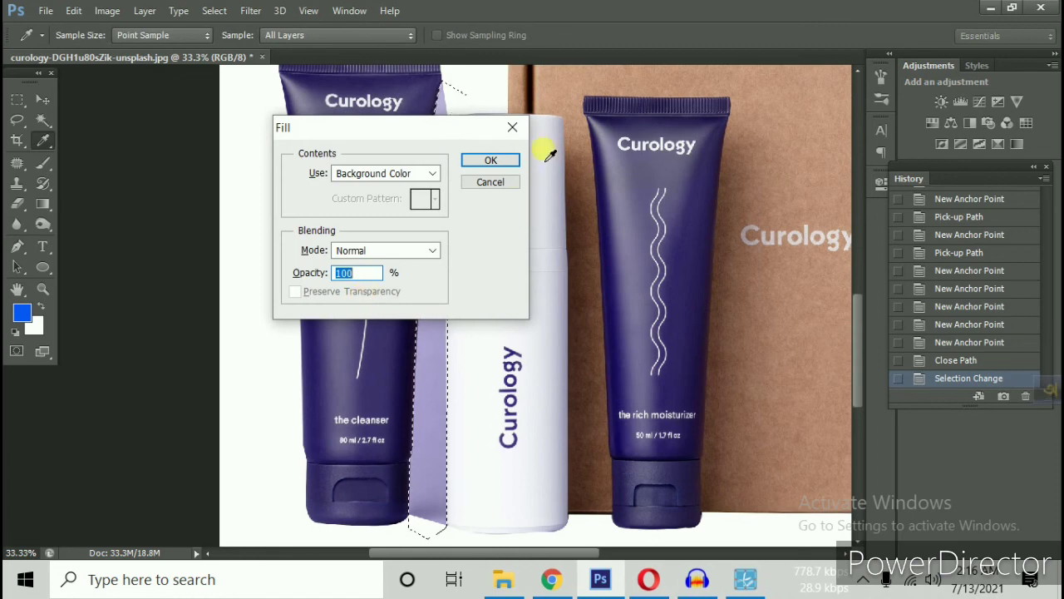
click(492, 161)
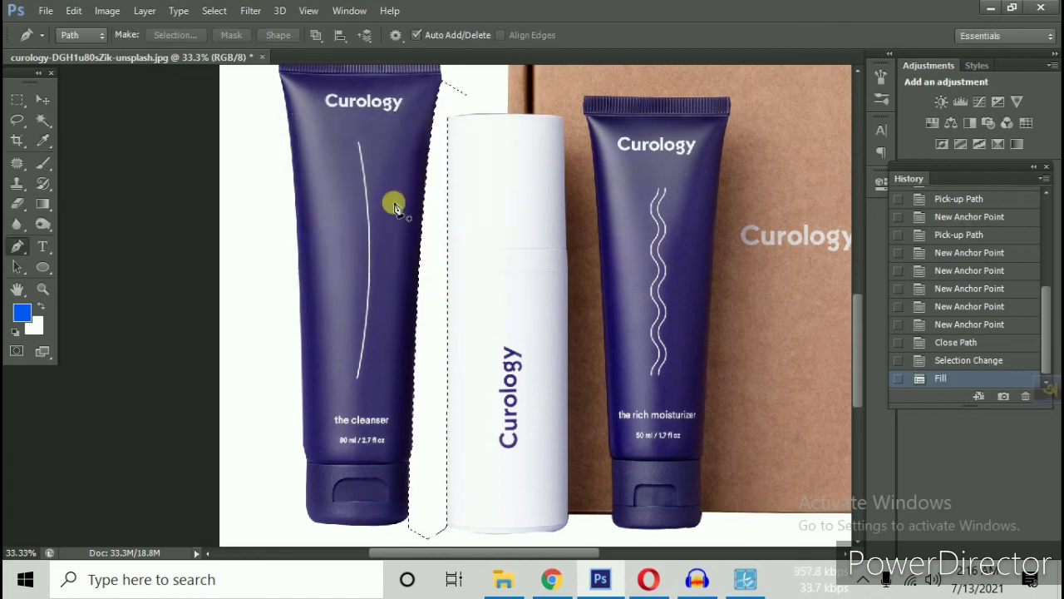
Clear the selection around the filled gap between the cleanser tube and the white bottle.
click(41, 121)
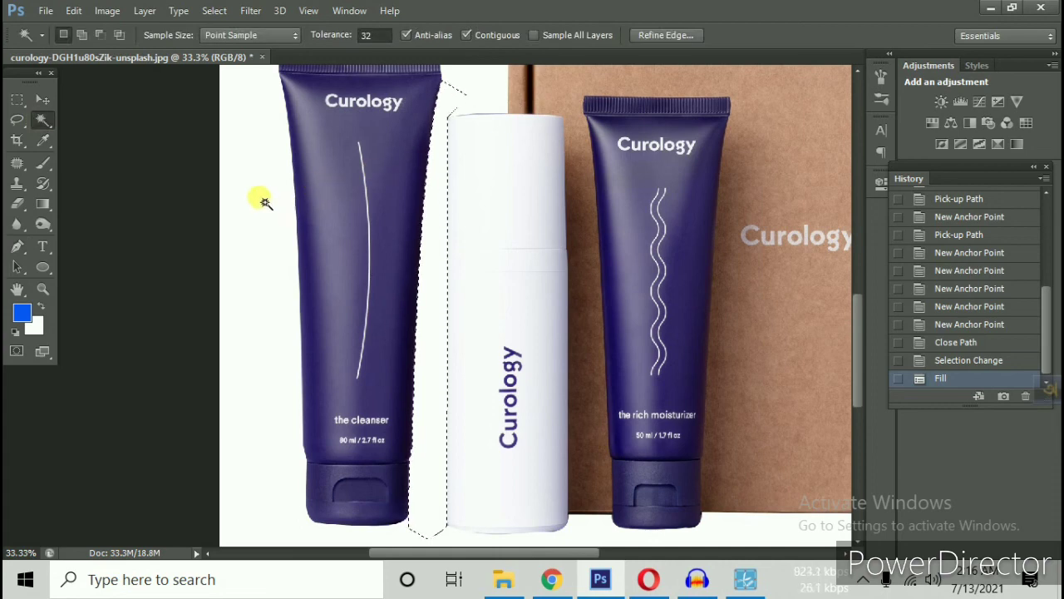
click(197, 198)
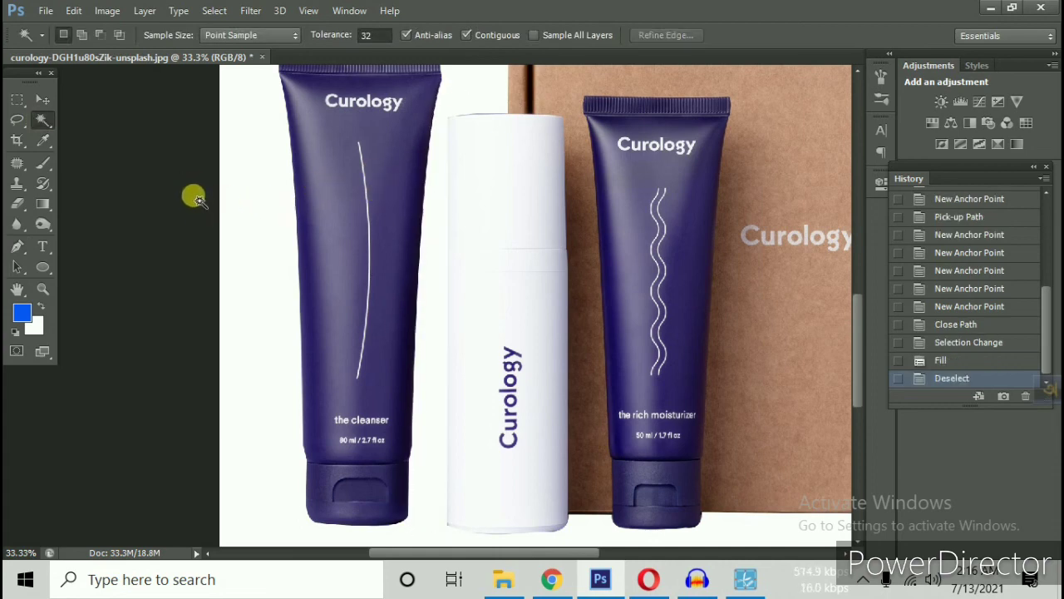
alt+click(283, 316)
alt+click(284, 319)
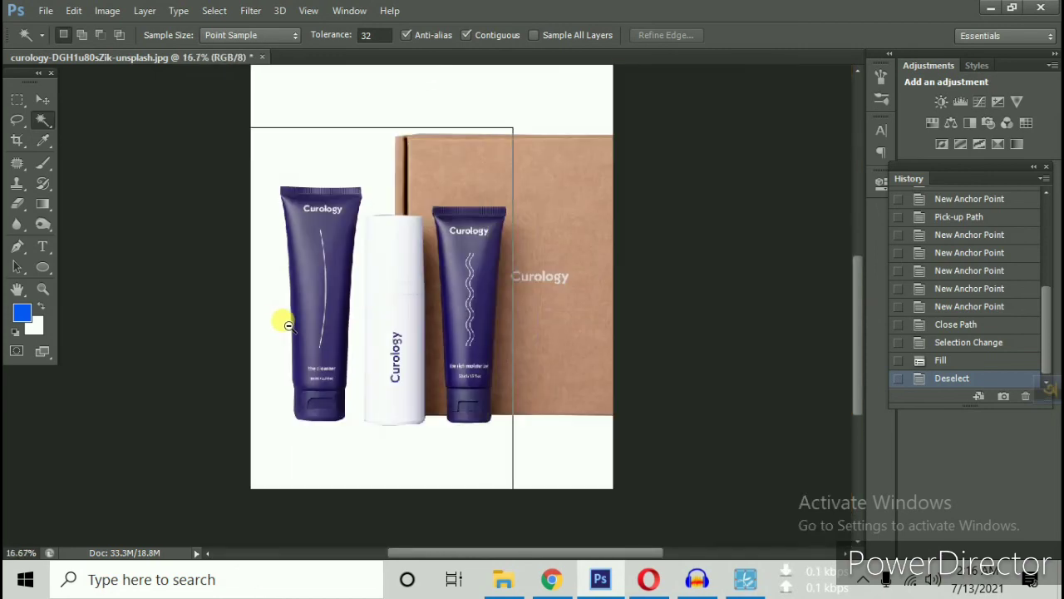
alt+click(284, 322)
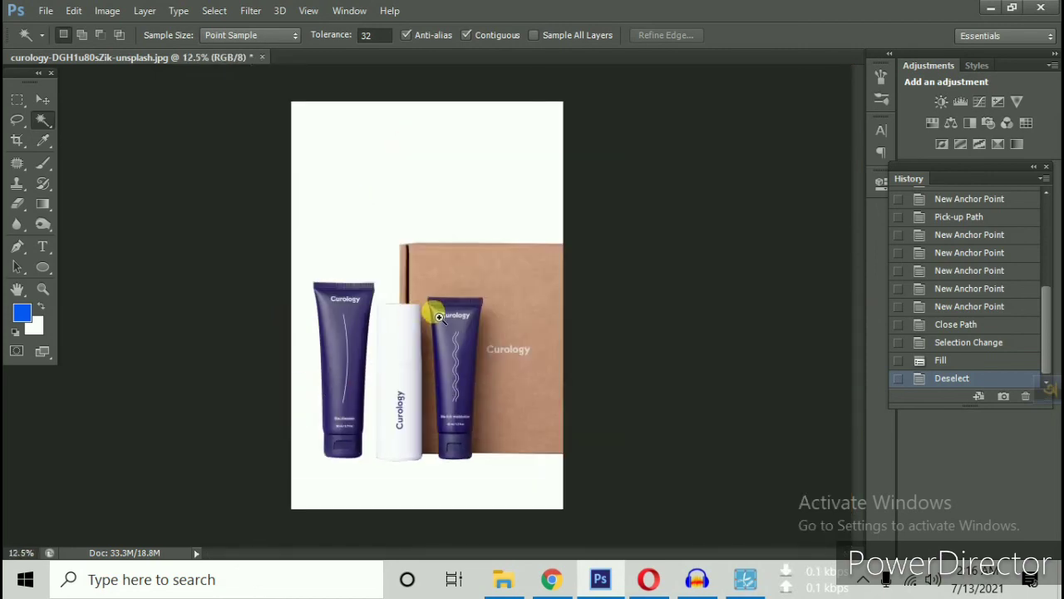